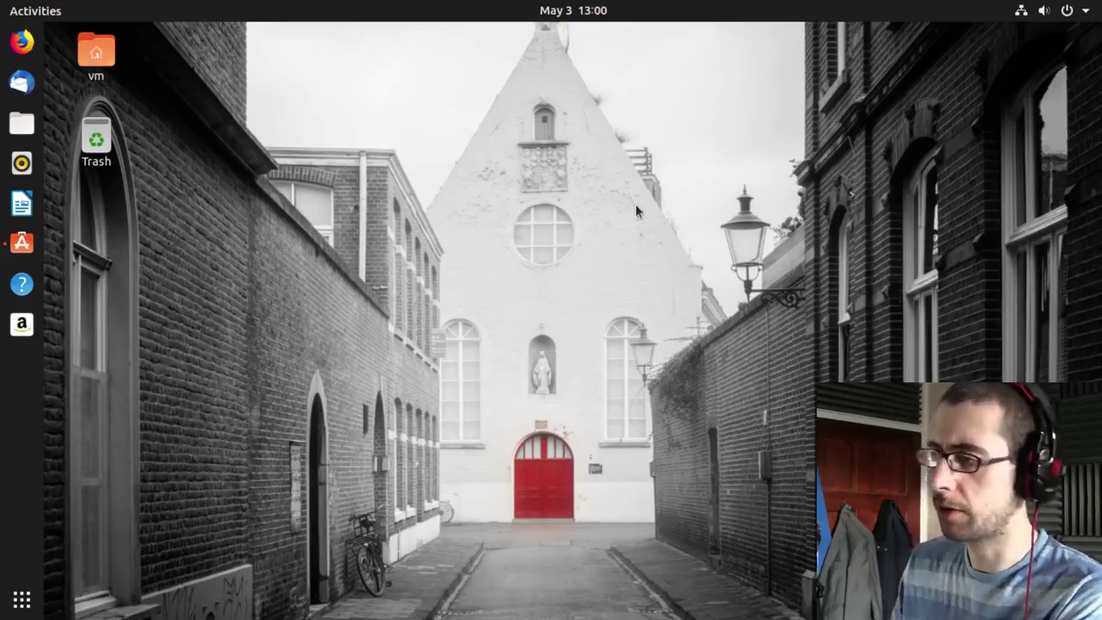
Step: Open the vm home folder, drag its window right and back, then close it
click(97, 55)
double_click(97, 55)
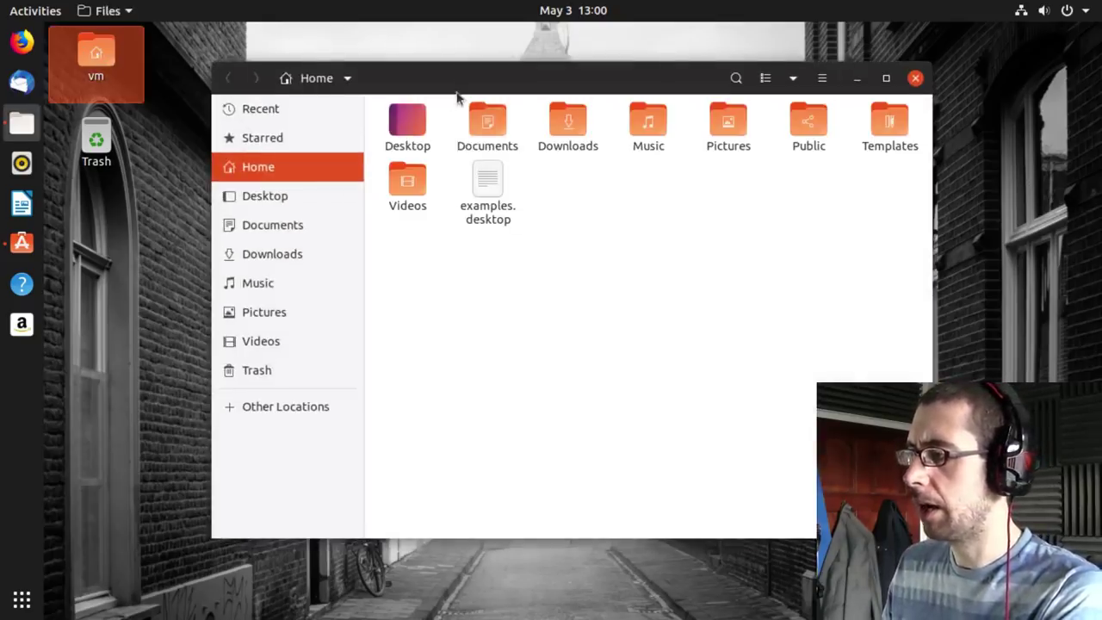
drag(457, 84, 570, 70)
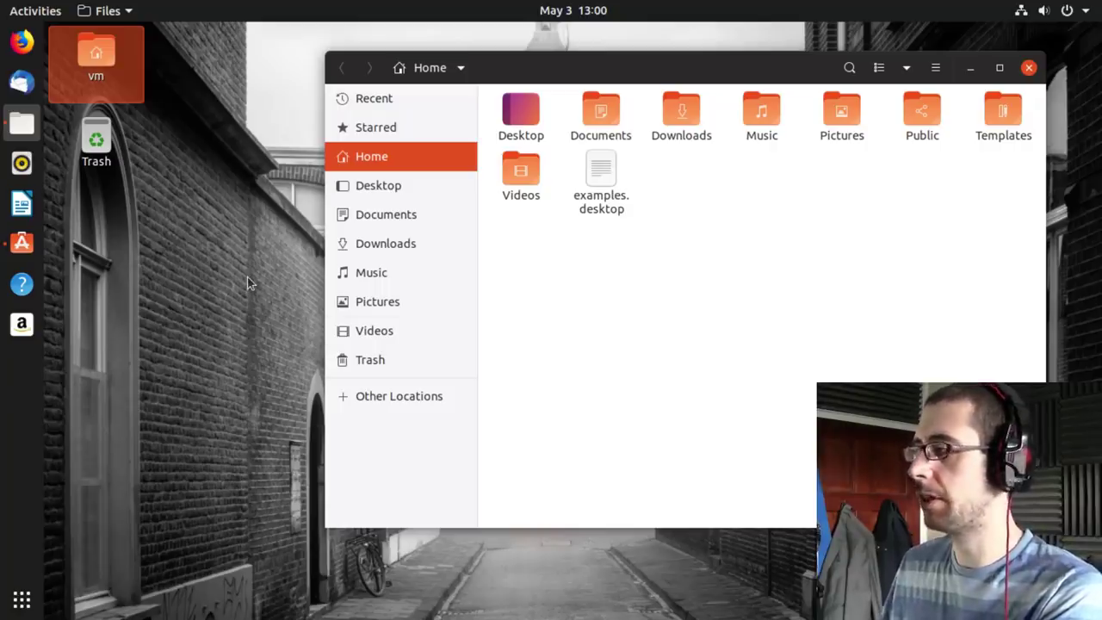
drag(697, 79, 565, 89)
click(896, 79)
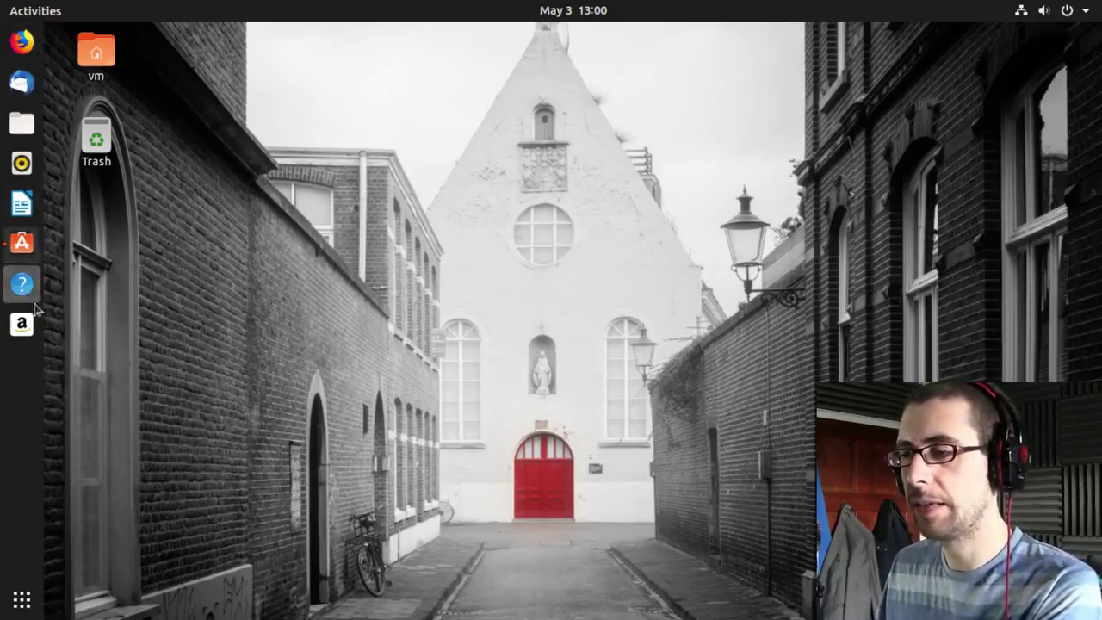
Step: Reopen the vm folder, maximize and restore its window, close it, then peek at Activities
double_click(96, 54)
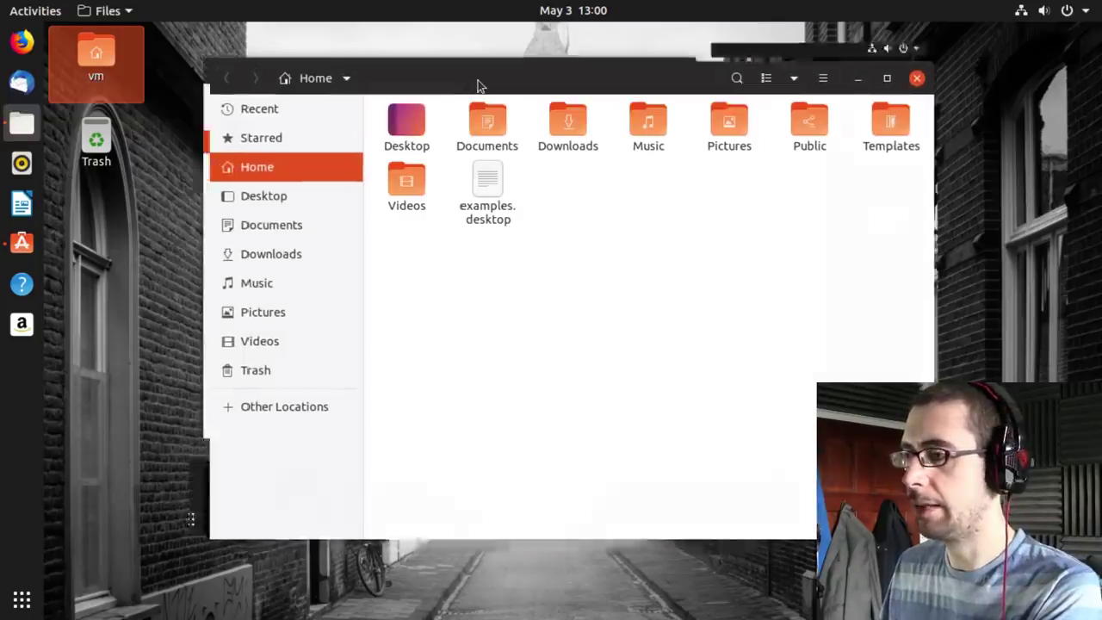
double_click(477, 84)
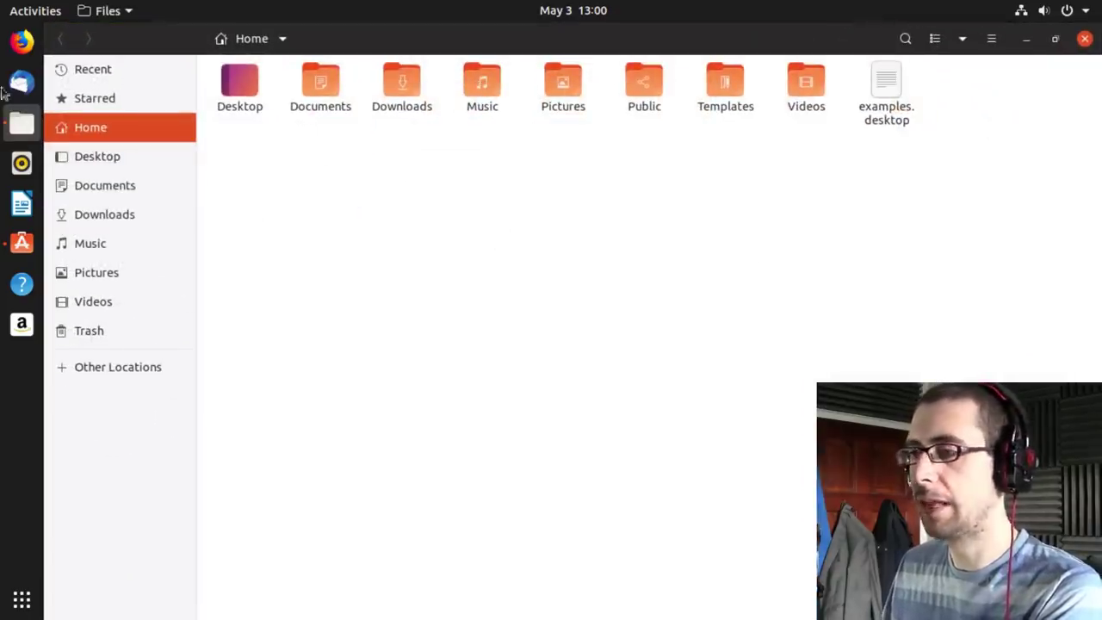
double_click(745, 49)
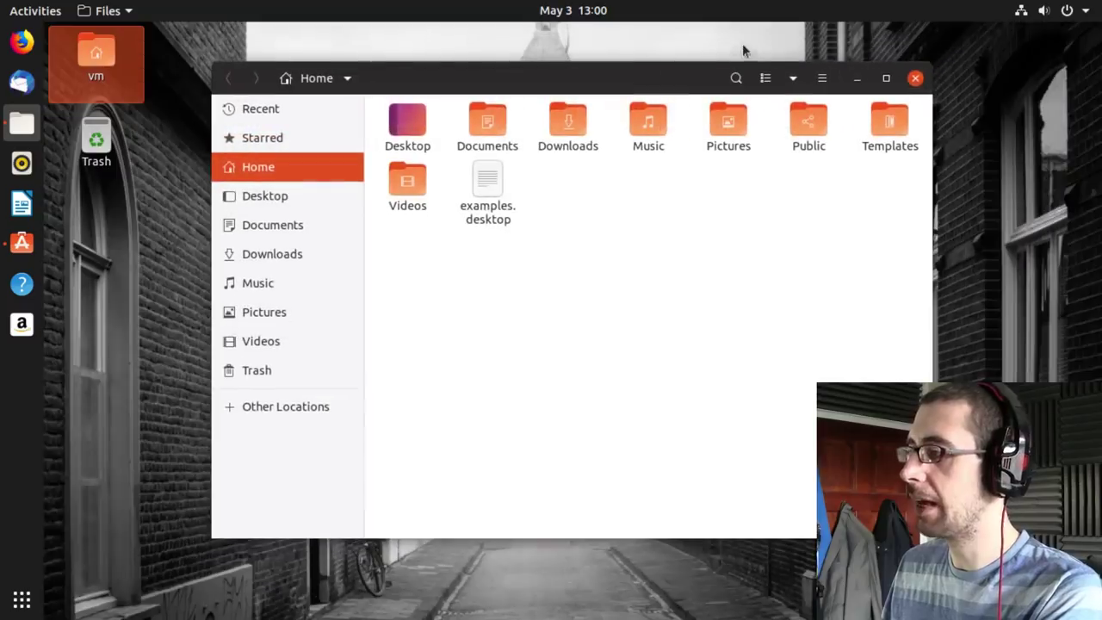
click(915, 78)
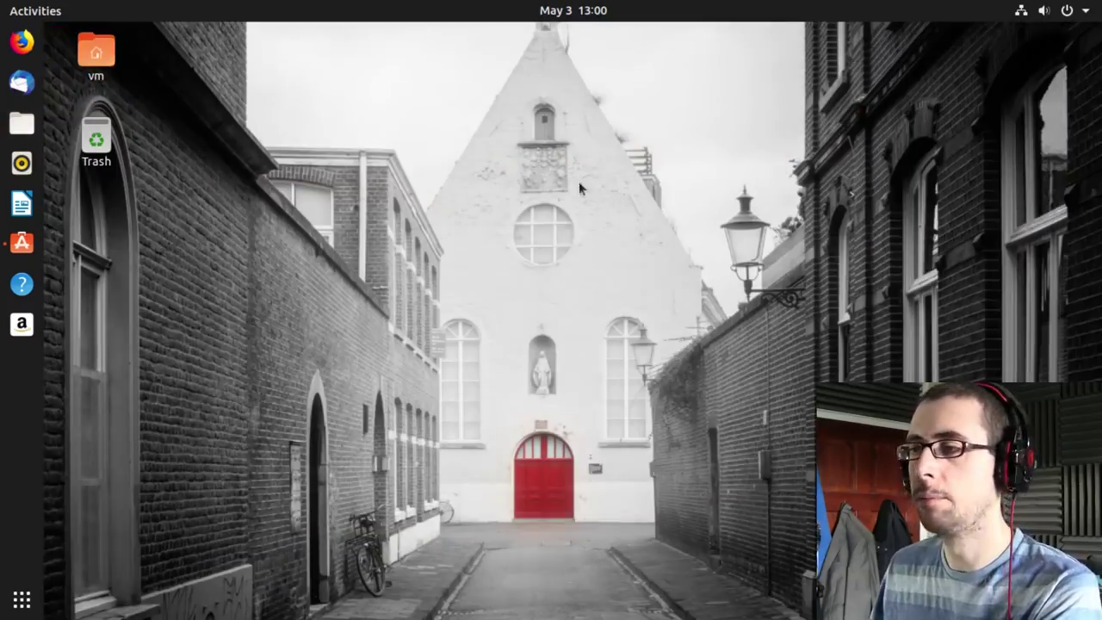
click(47, 13)
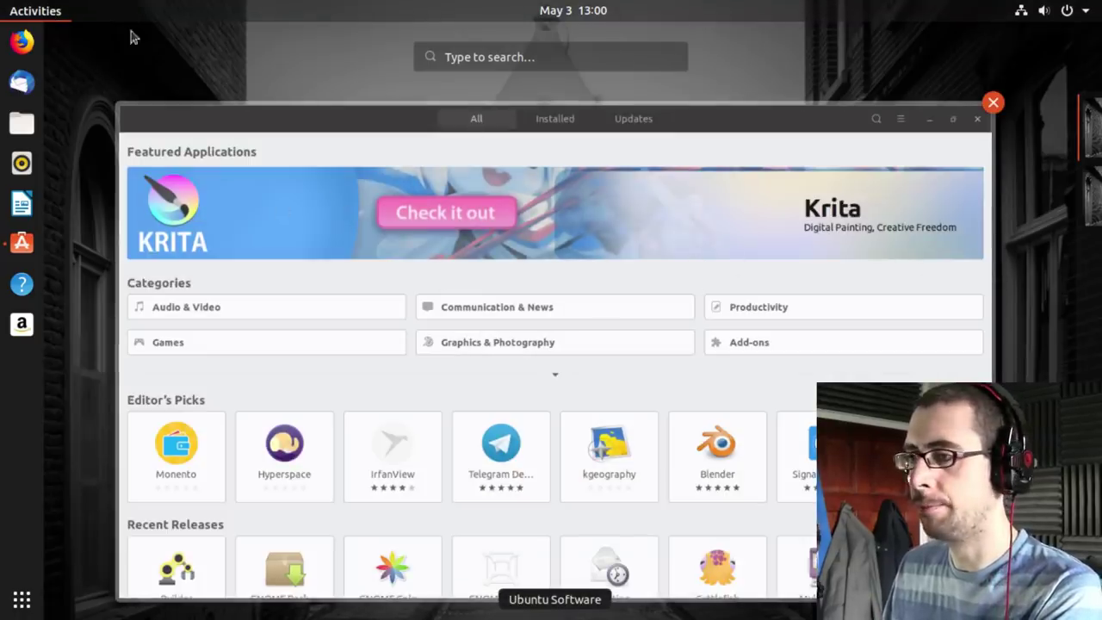
click(155, 61)
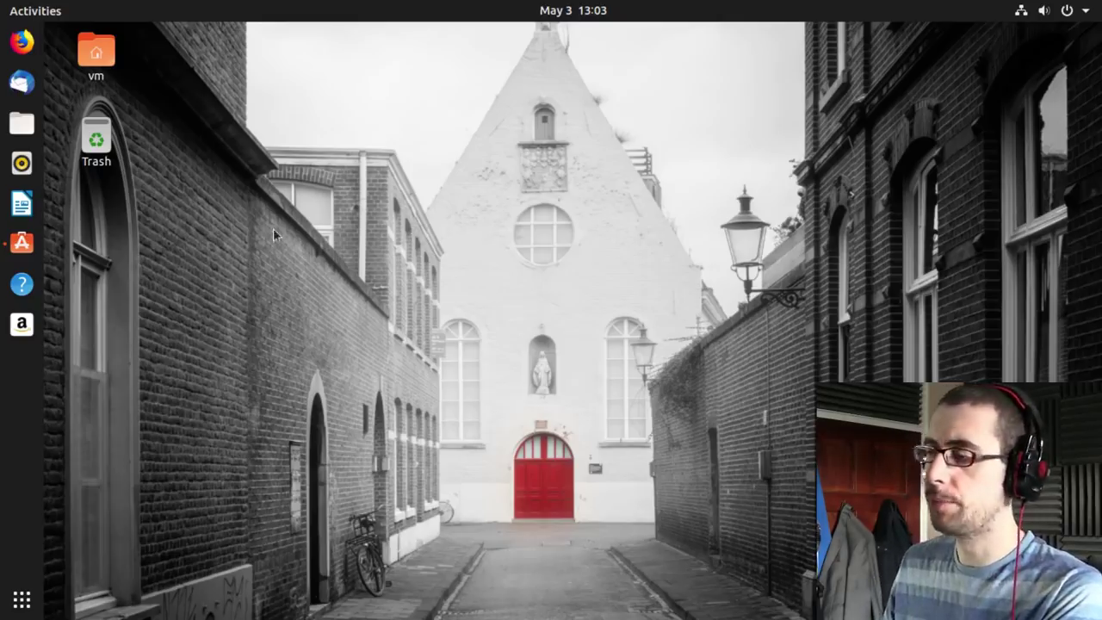
Step: Browse Ubuntu Software, expanding the remaining categories, then close it
click(22, 242)
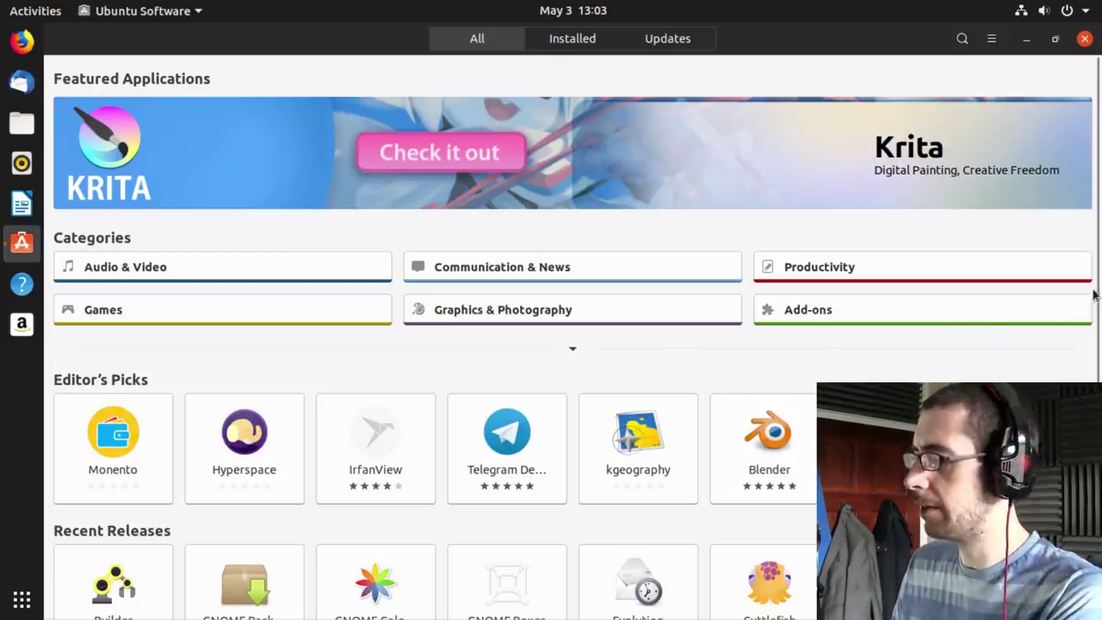
drag(1093, 295, 1093, 376)
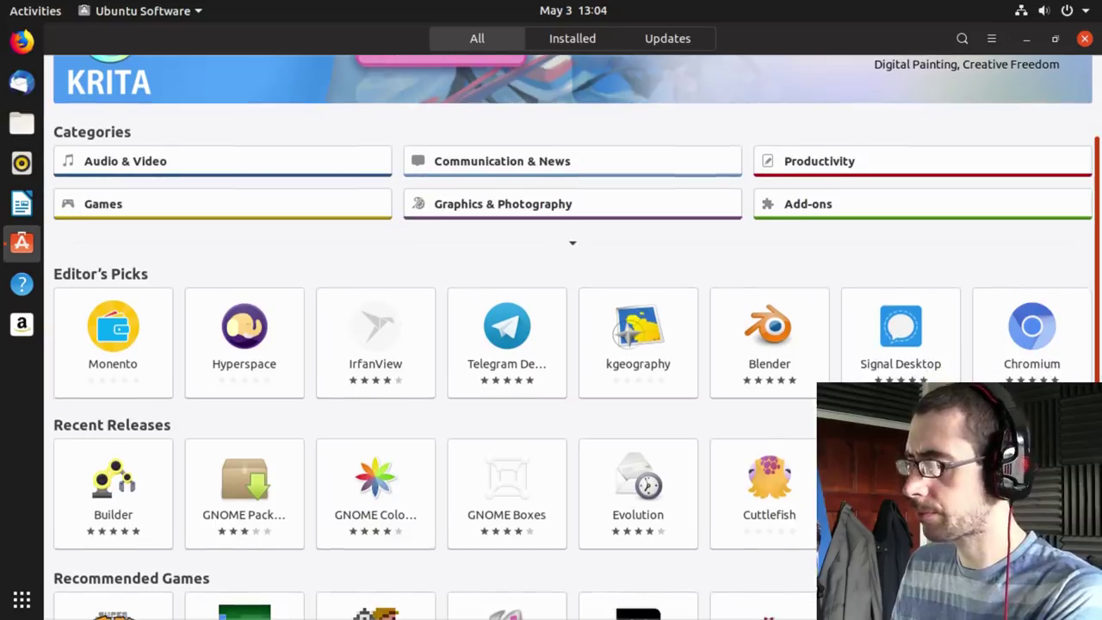
scroll(573, 336, down, 2)
scroll(1057, 290, up, 4)
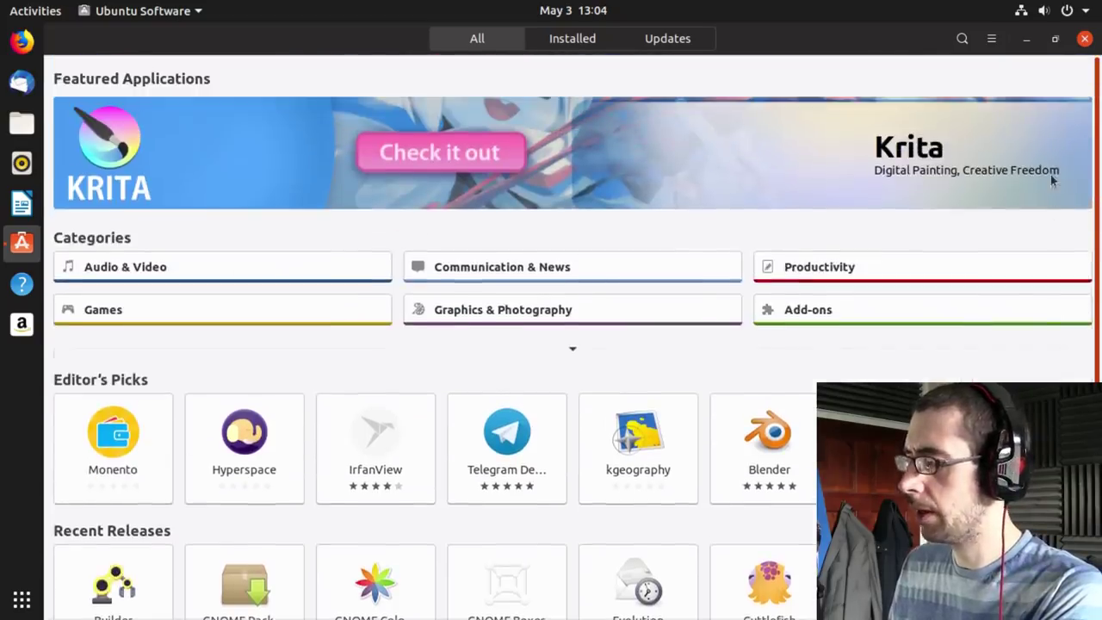
scroll(1058, 312, down, 4)
scroll(572, 337, down, 1)
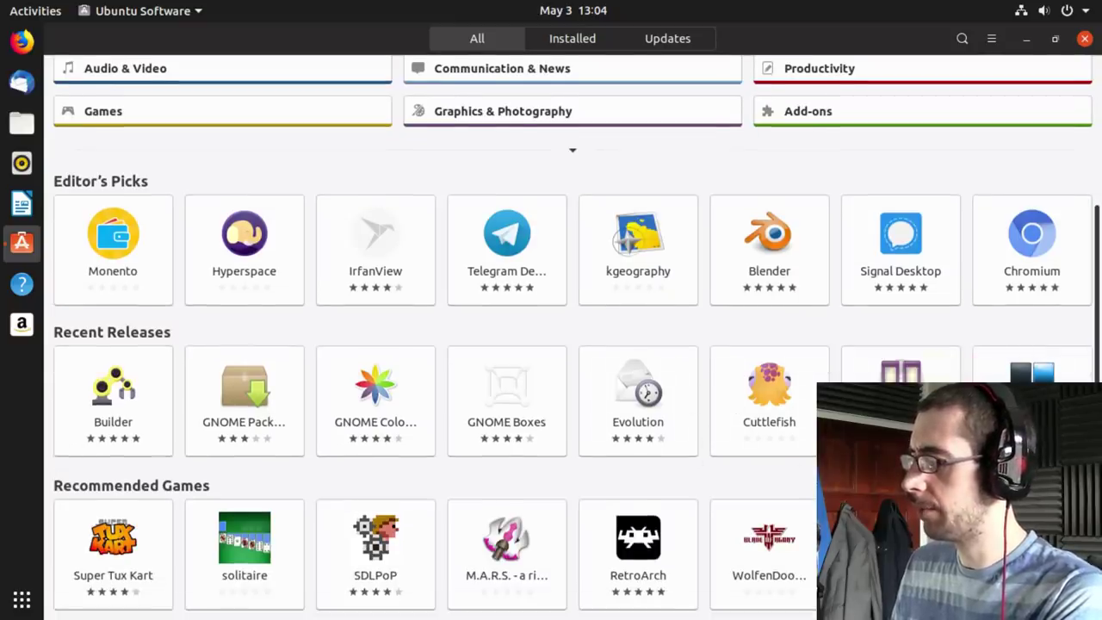
scroll(1072, 239, up, 4)
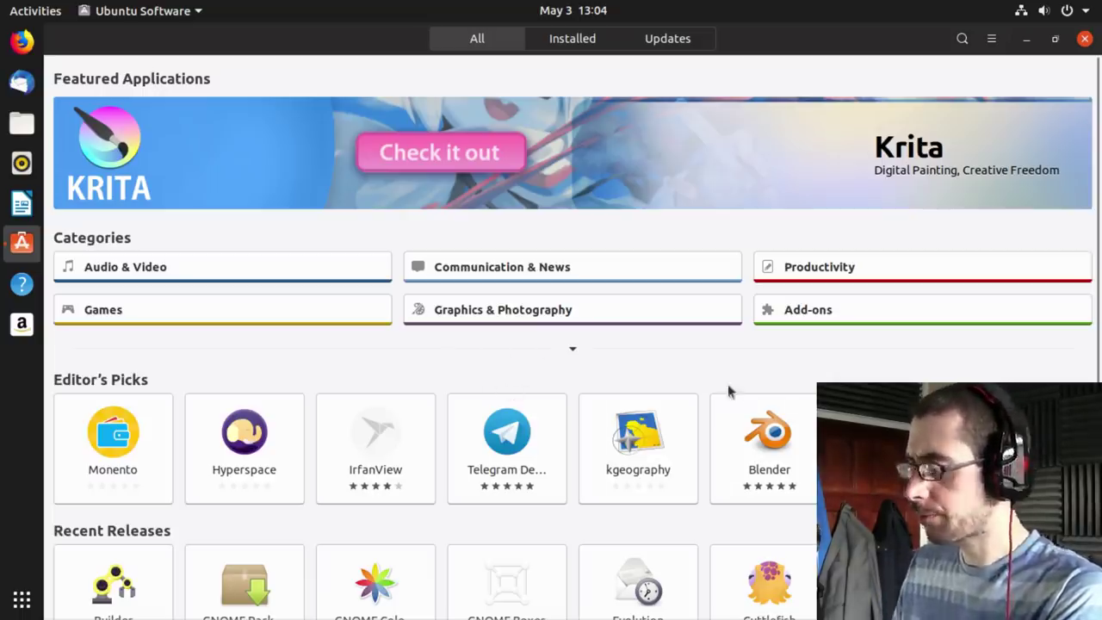
click(574, 349)
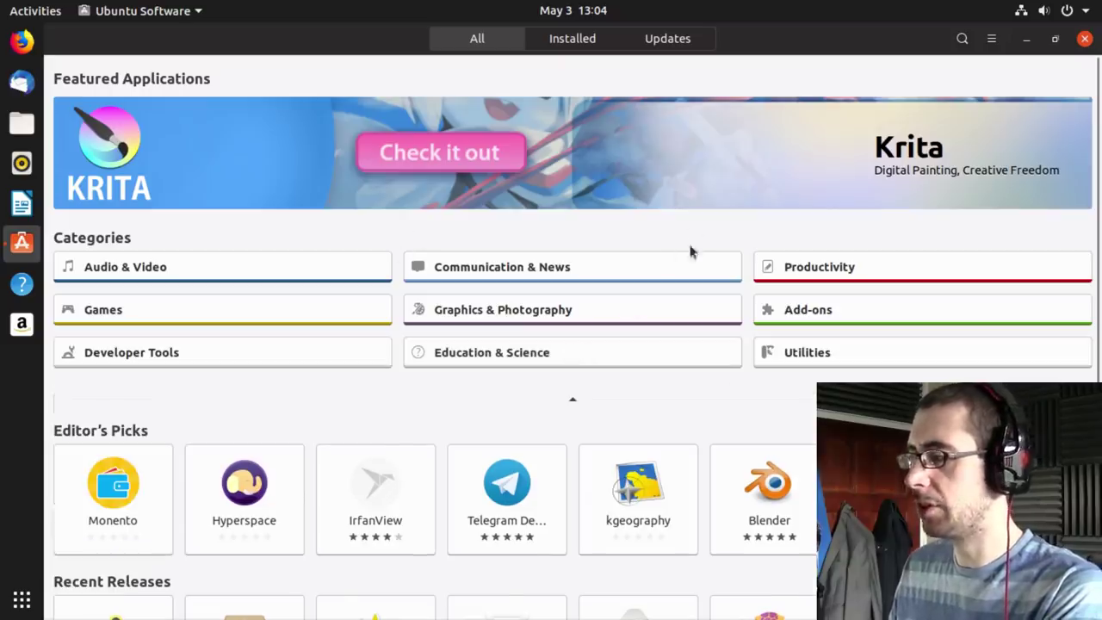
click(1084, 40)
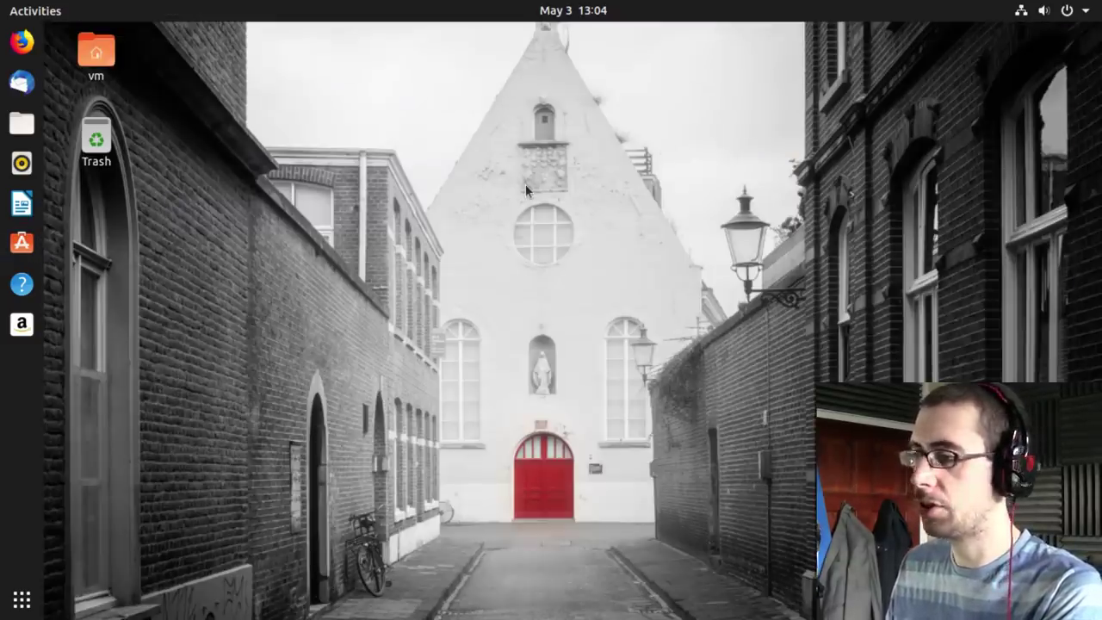
Step: Search the Activities overview for 'hexchat' to list the HexChat IRC Client results
key(super)
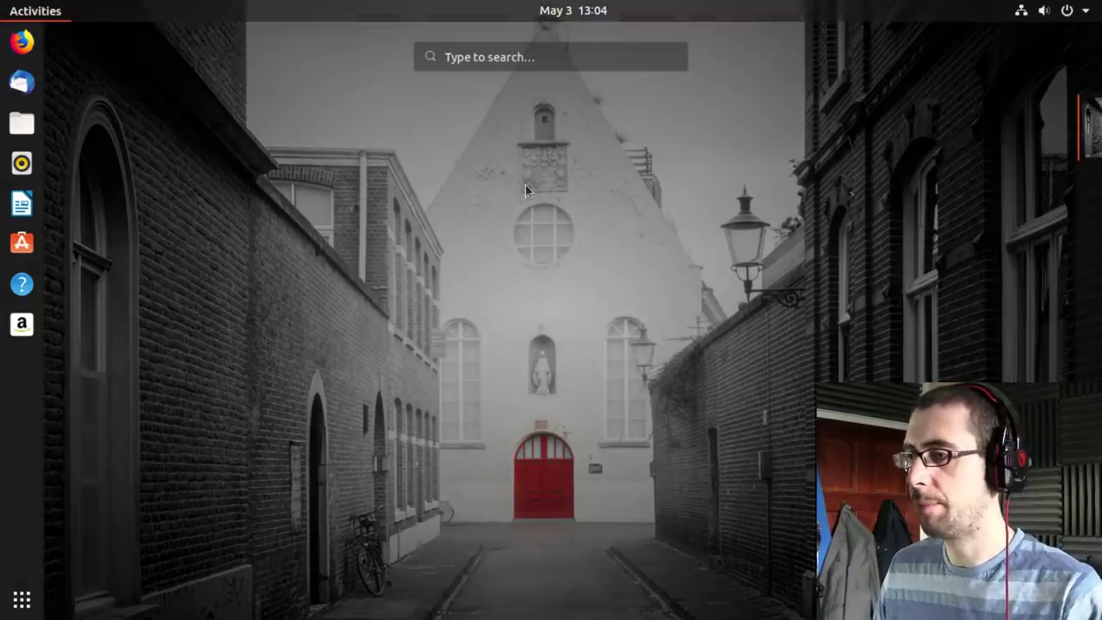
click(545, 55)
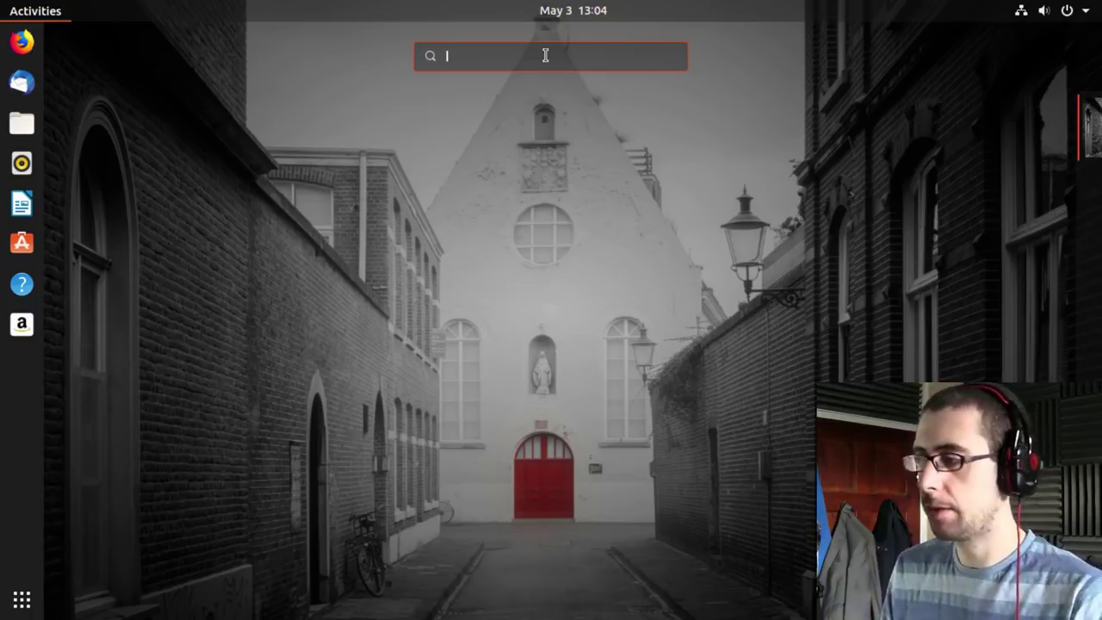
text(hexd)
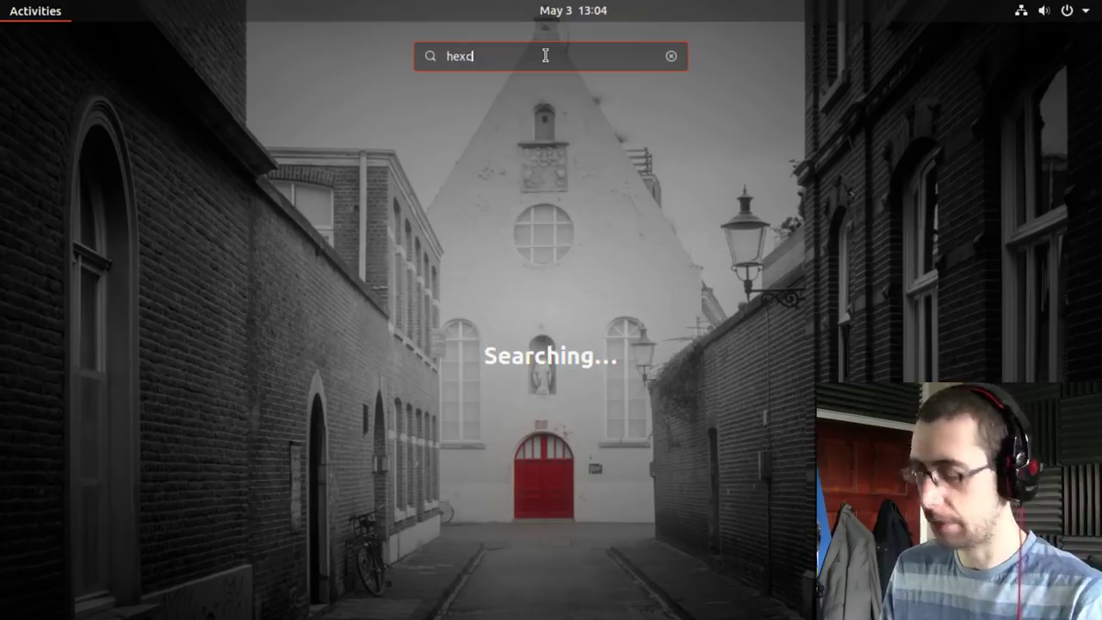
key(BackSpace)
text(chal)
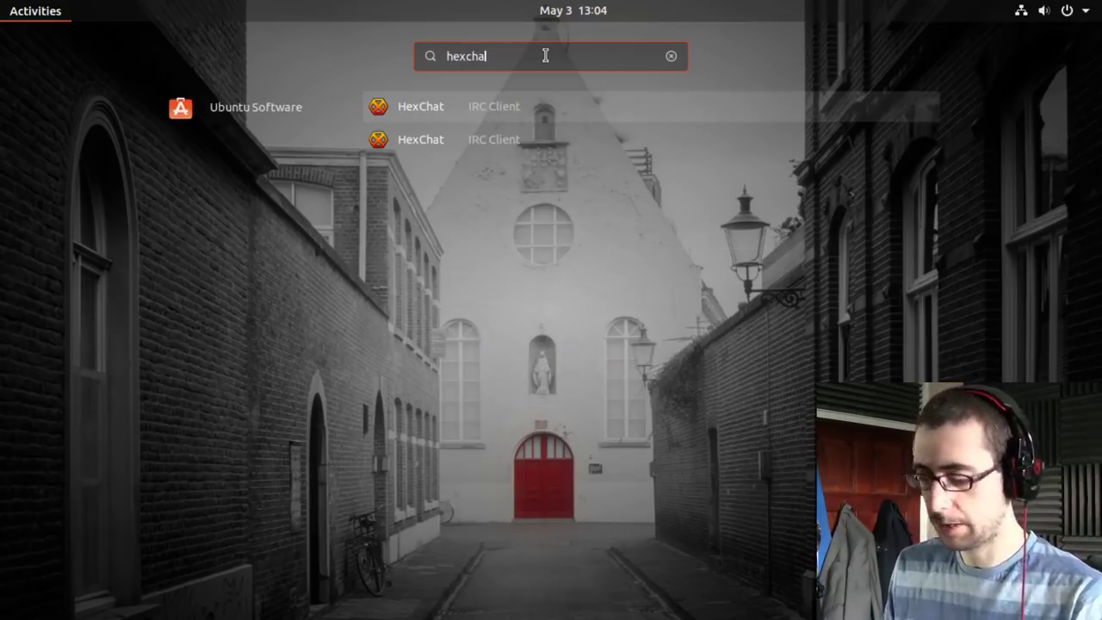
key(BackSpace)
text(t)
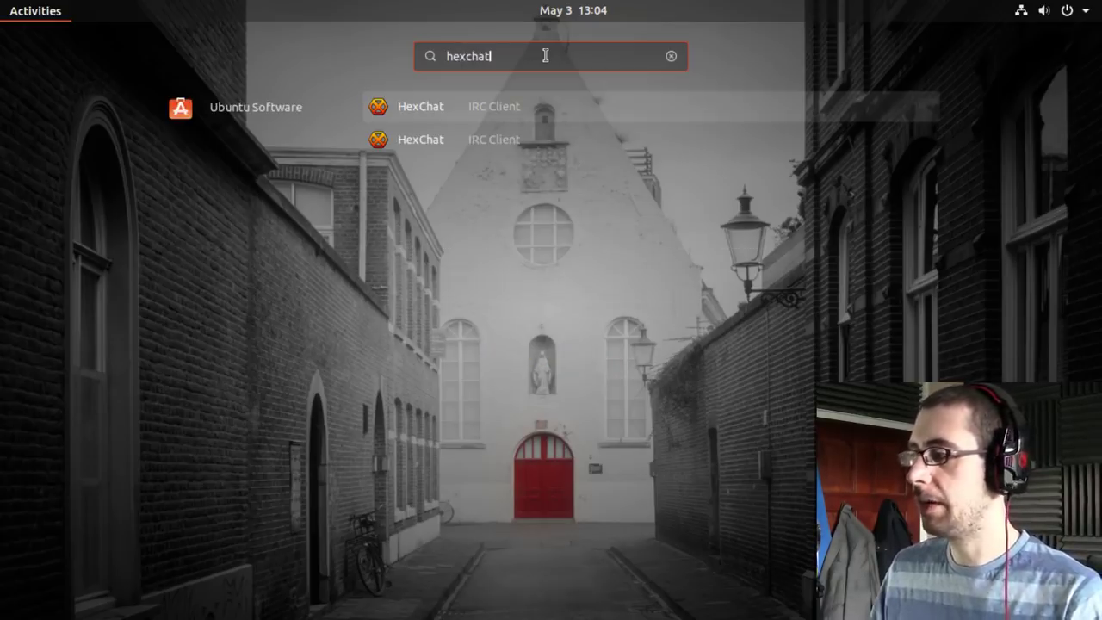
Step: View HexChat's store page, close Ubuntu Software, then open Settings from the system menu maximized
click(488, 104)
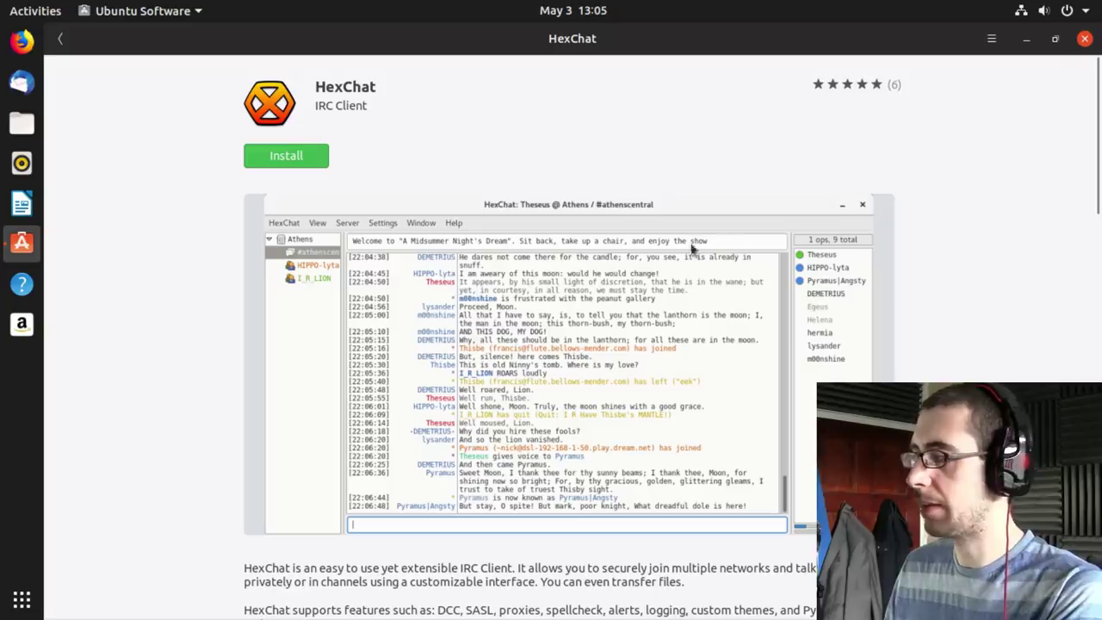
click(1085, 39)
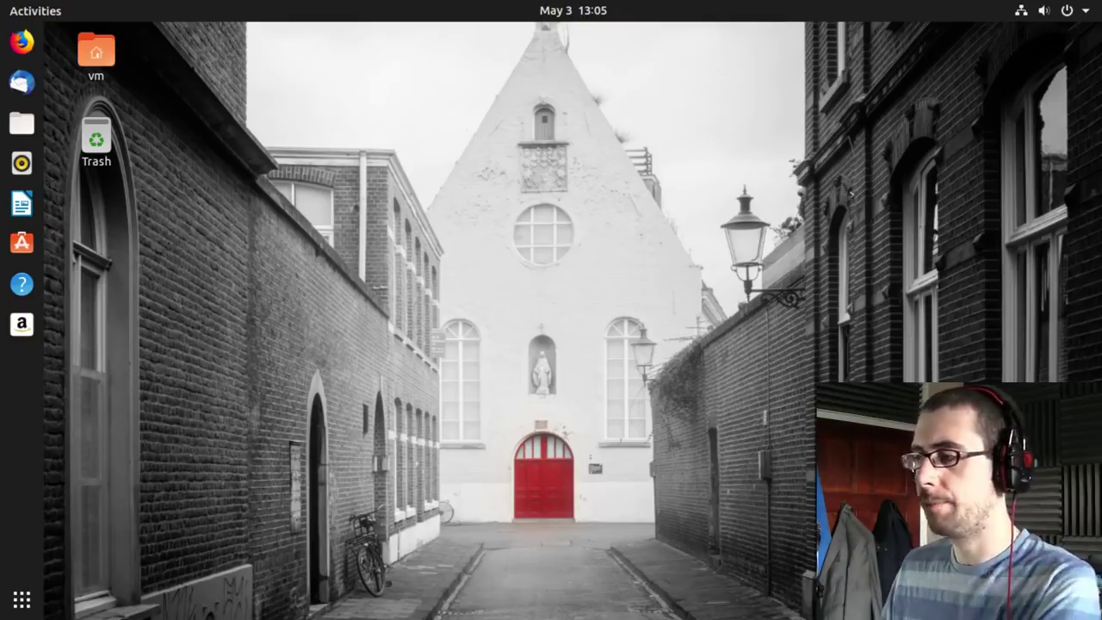
click(1043, 10)
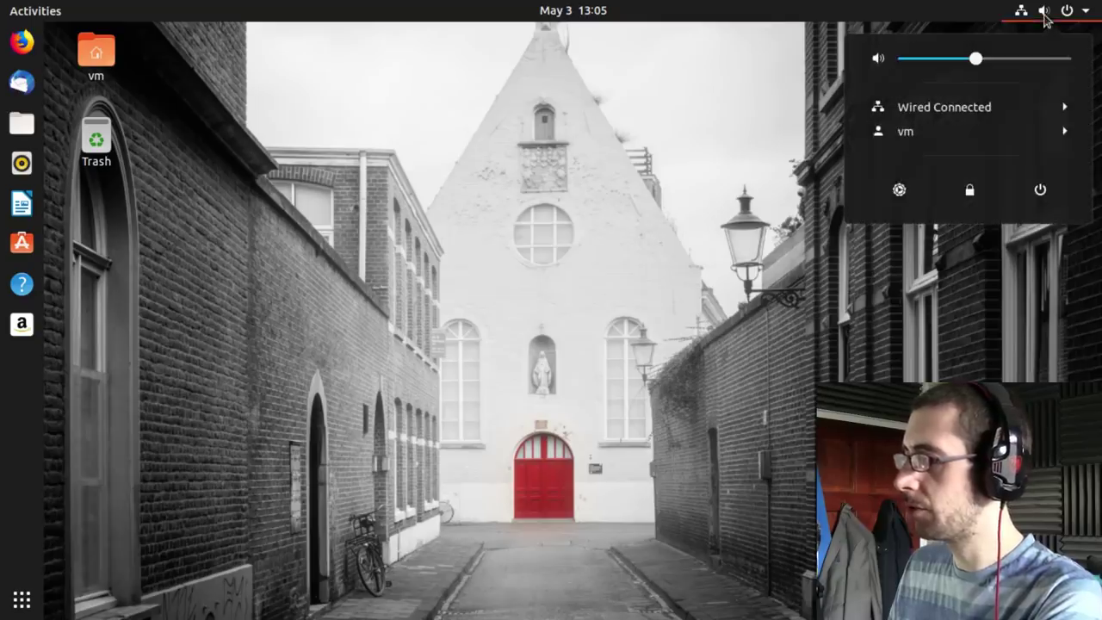
click(900, 189)
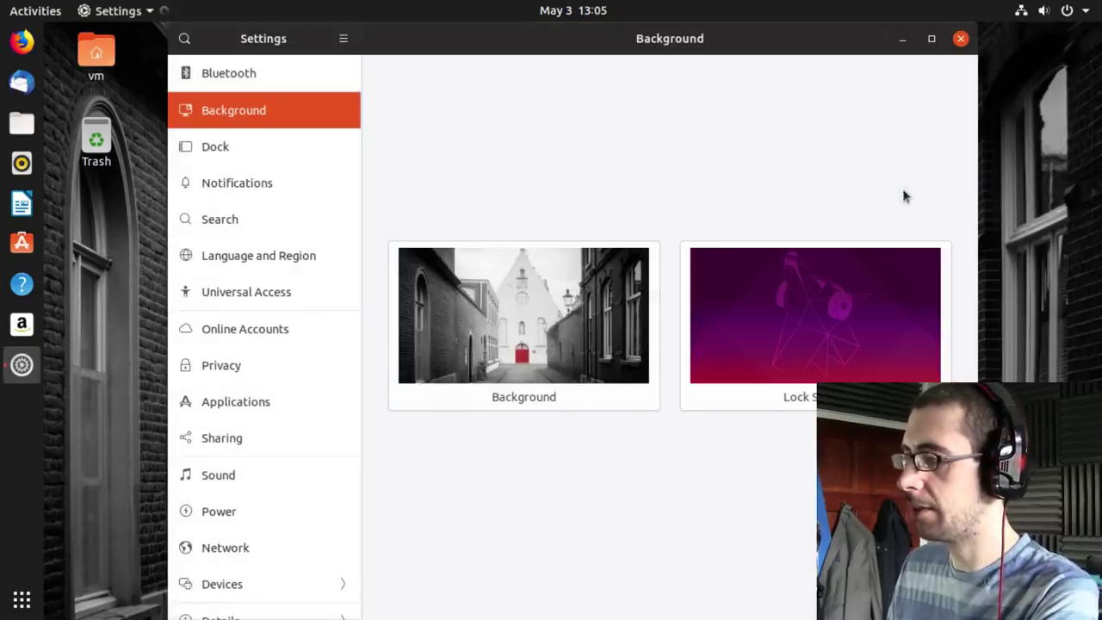
double_click(591, 50)
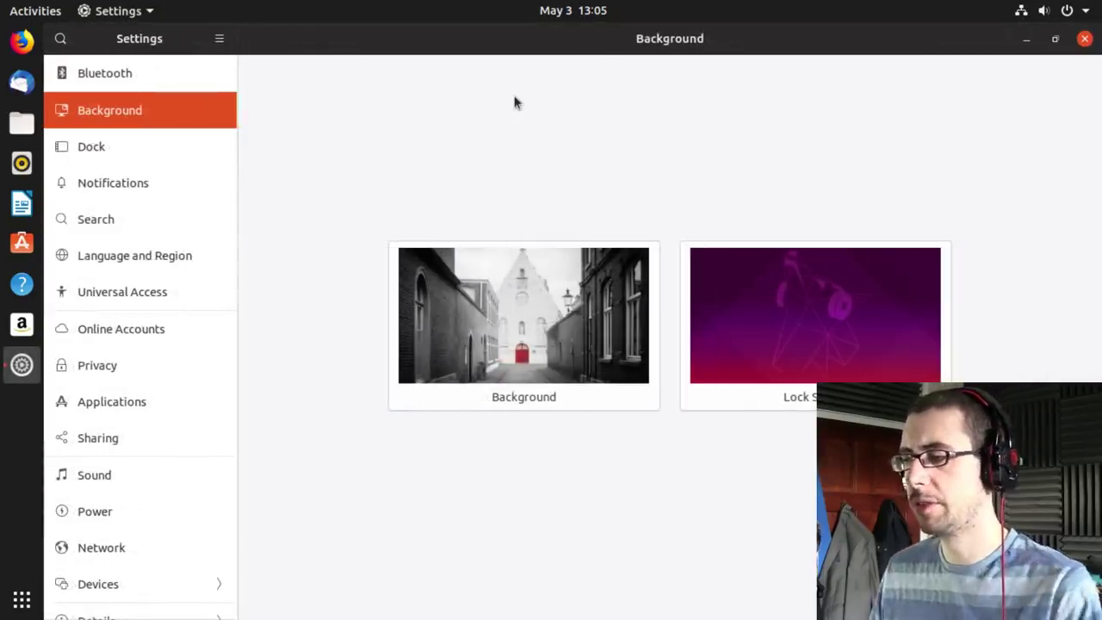
click(129, 148)
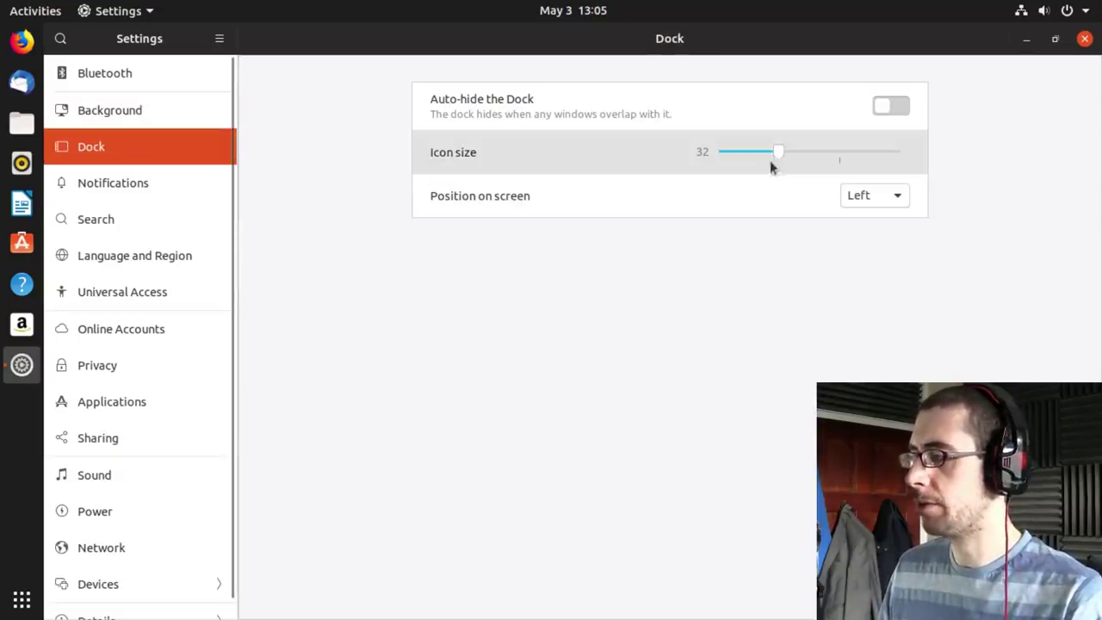
drag(783, 157, 845, 156)
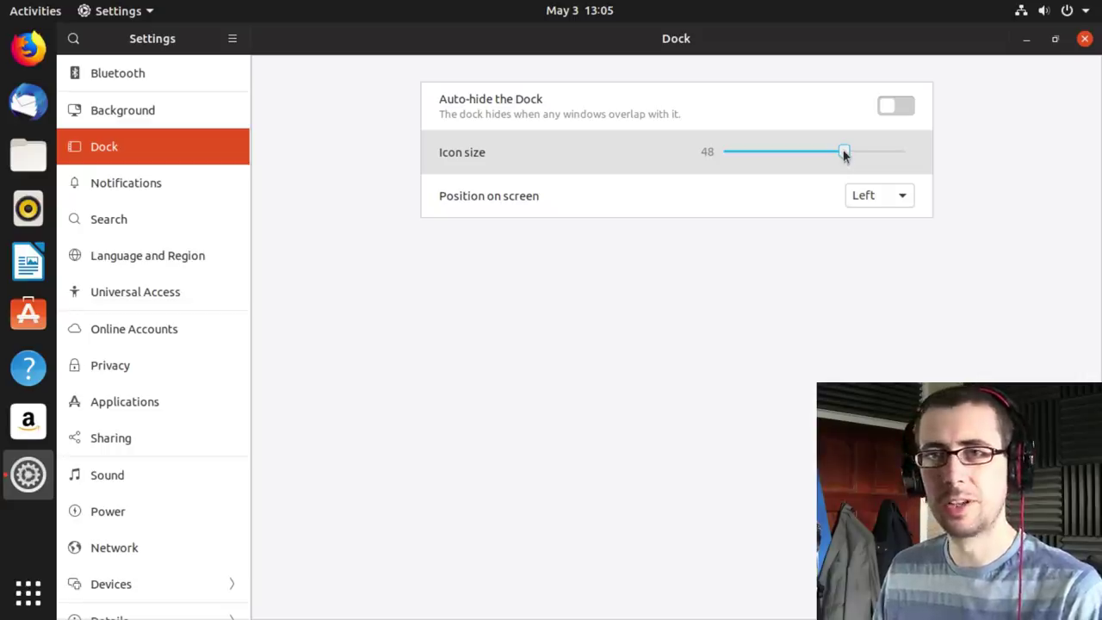
drag(843, 153, 783, 160)
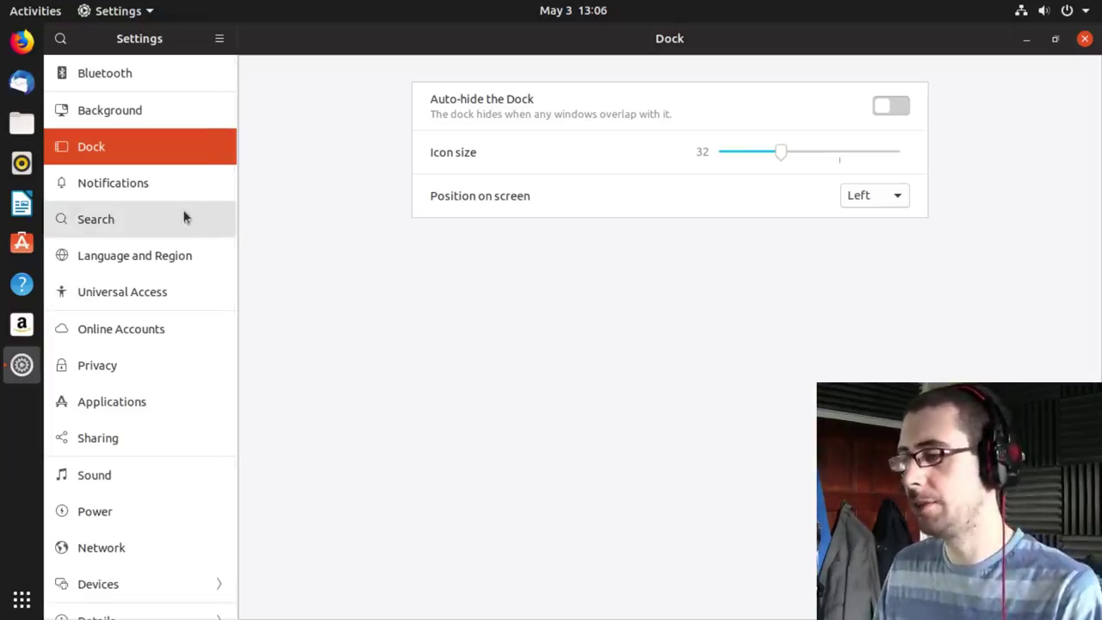
click(896, 197)
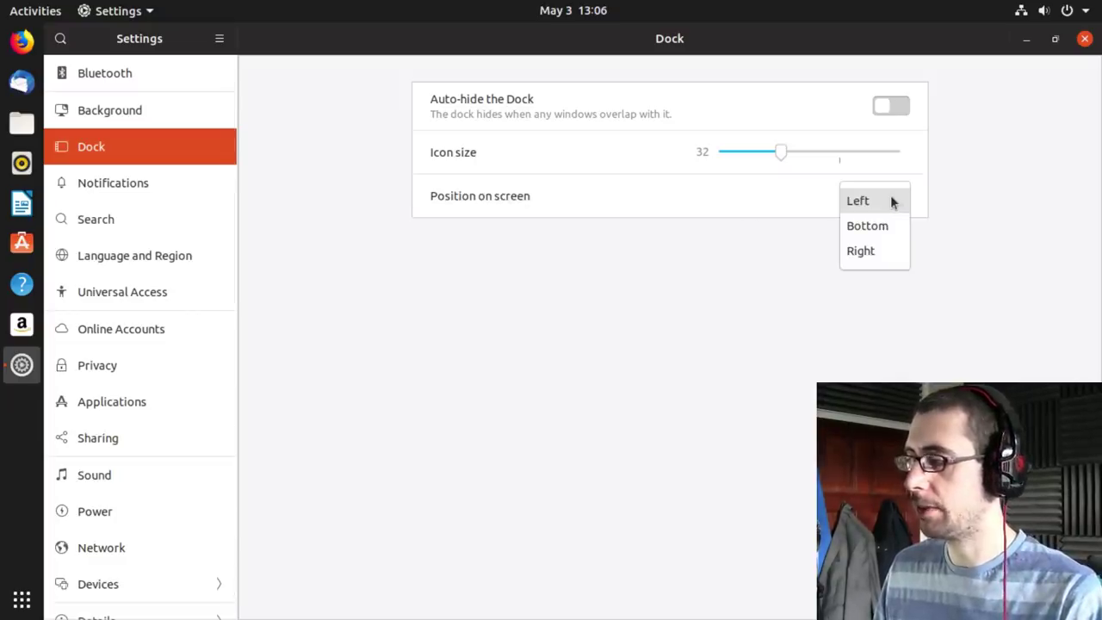
click(890, 198)
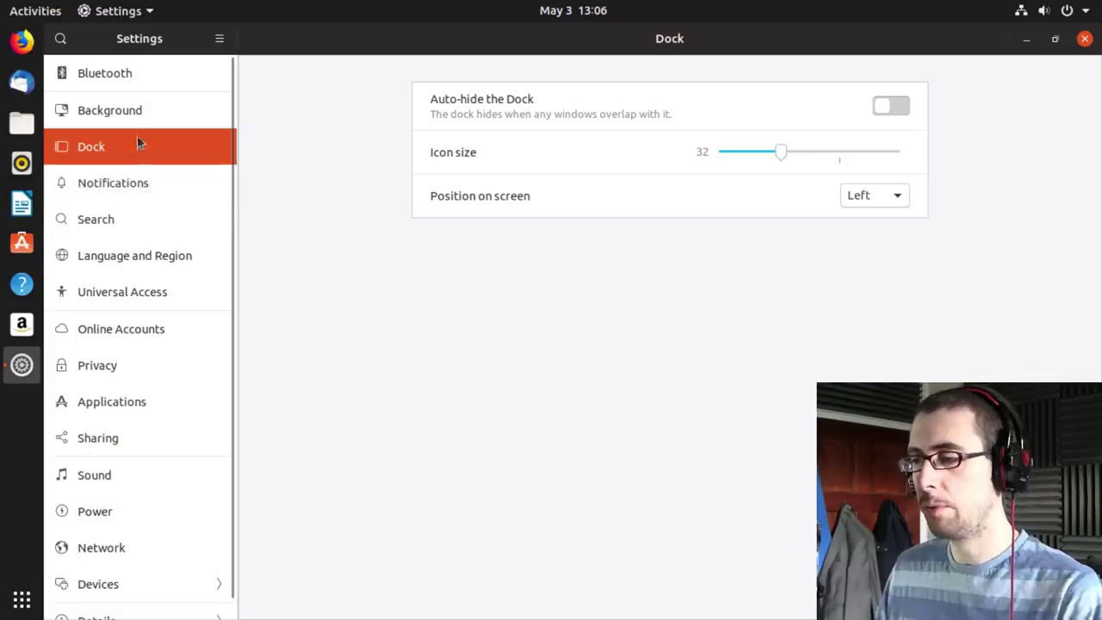
drag(235, 383, 232, 400)
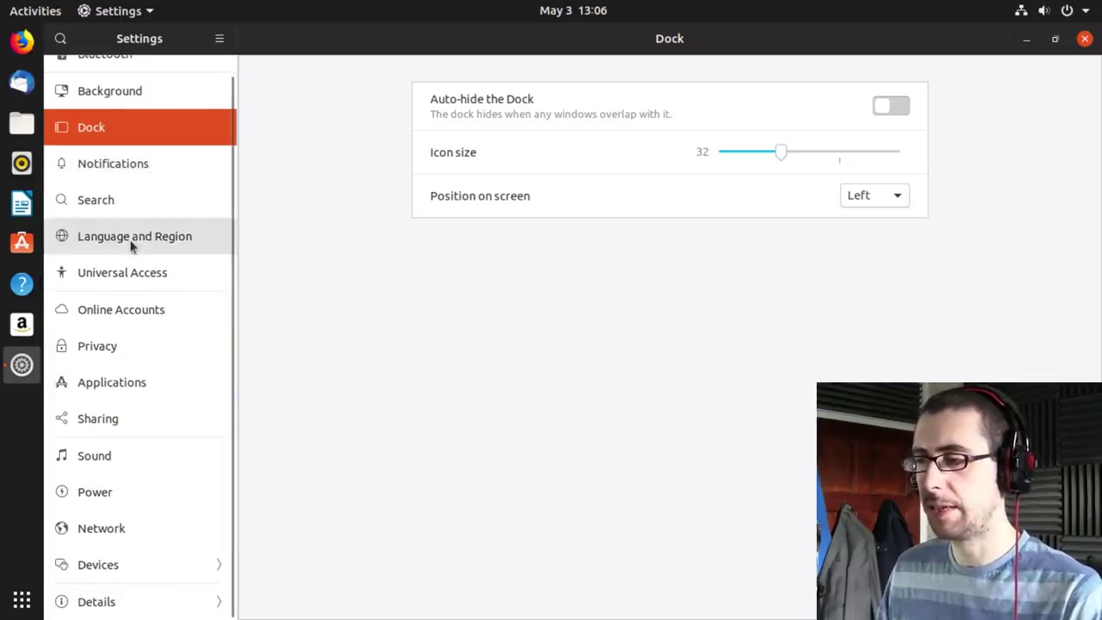
Step: Show the Privacy page with Screen Lock, Location Services and Usage & History
click(91, 341)
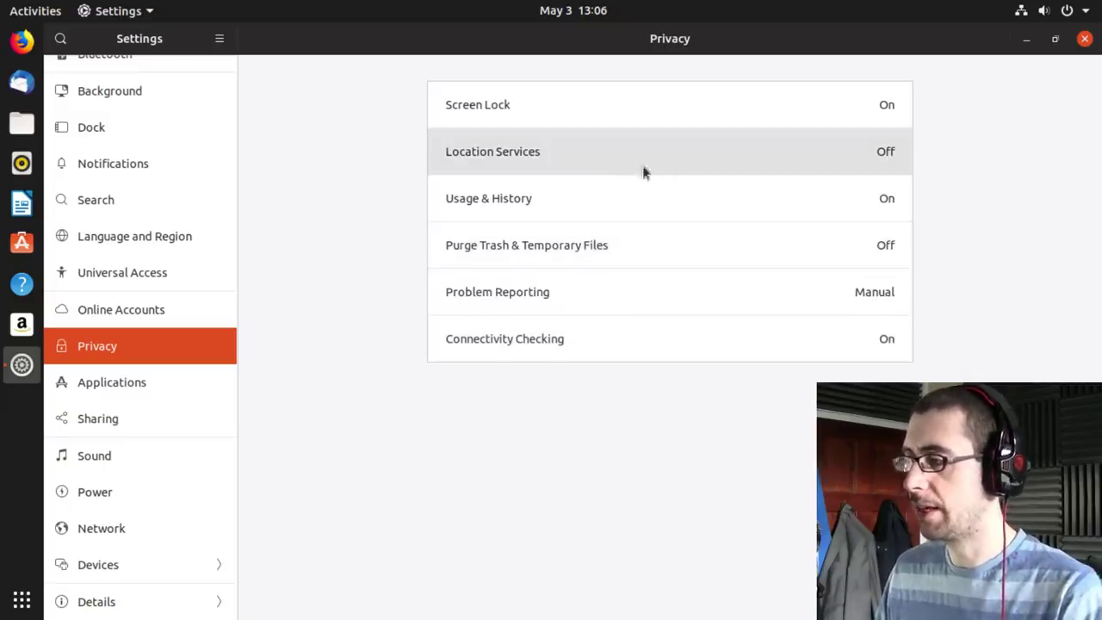
Step: Open Online Accounts and expand the provider list to include IMAP and SMTP
click(138, 309)
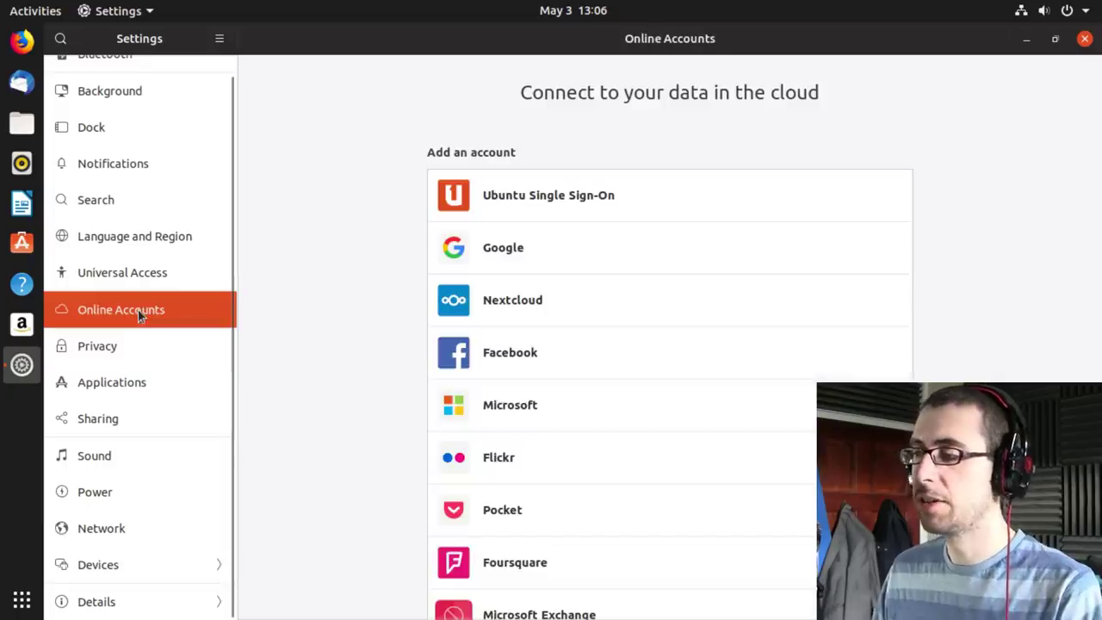
drag(1097, 176, 1099, 238)
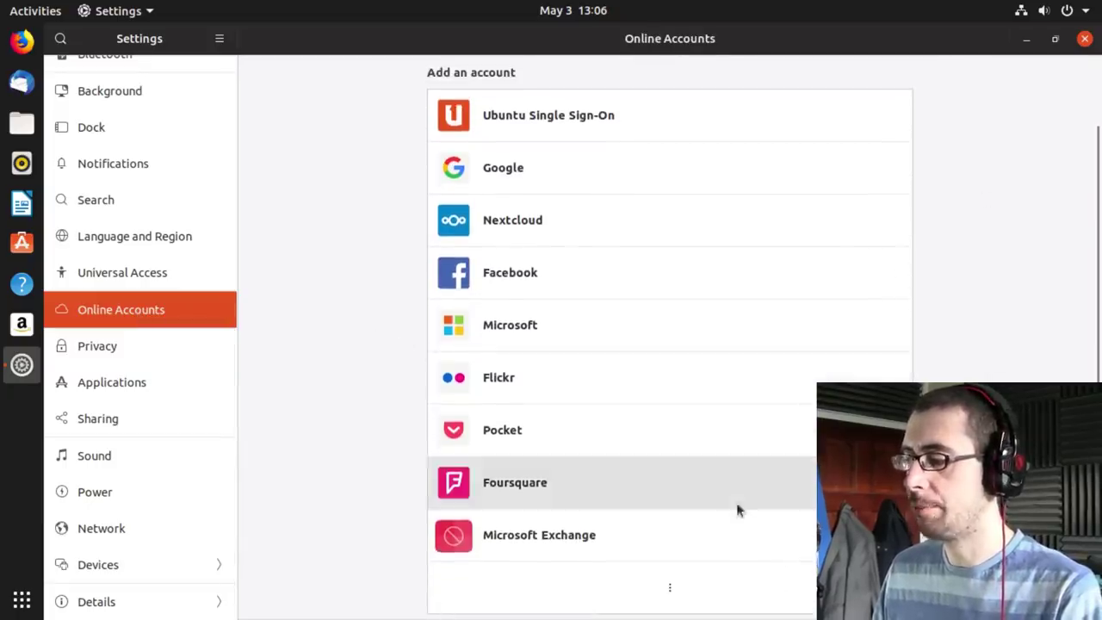
click(642, 594)
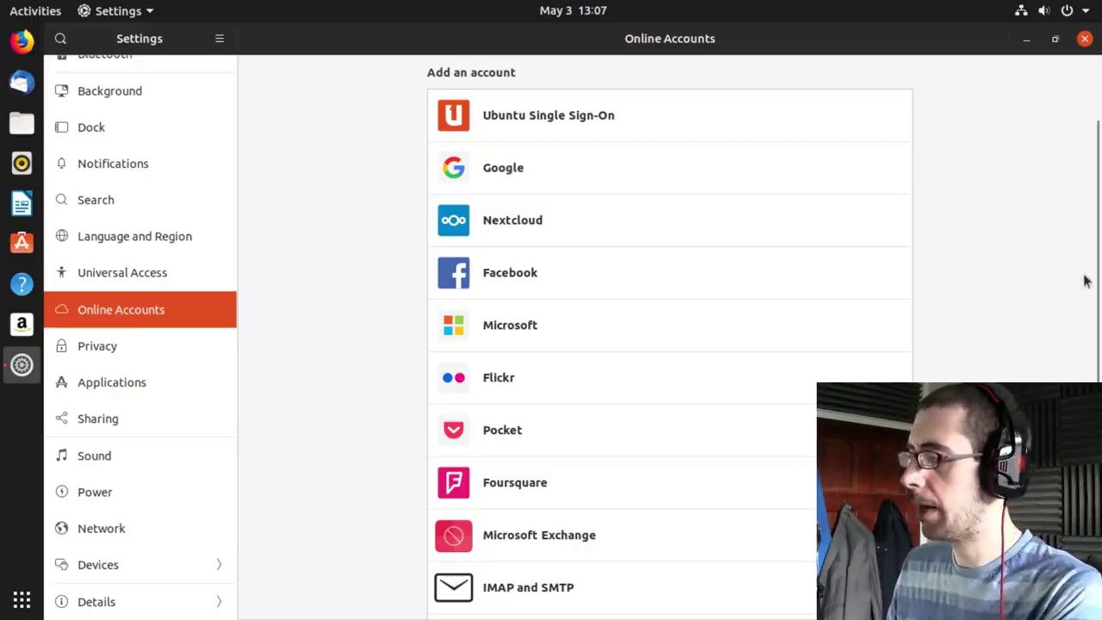
scroll(1099, 281, up, 2)
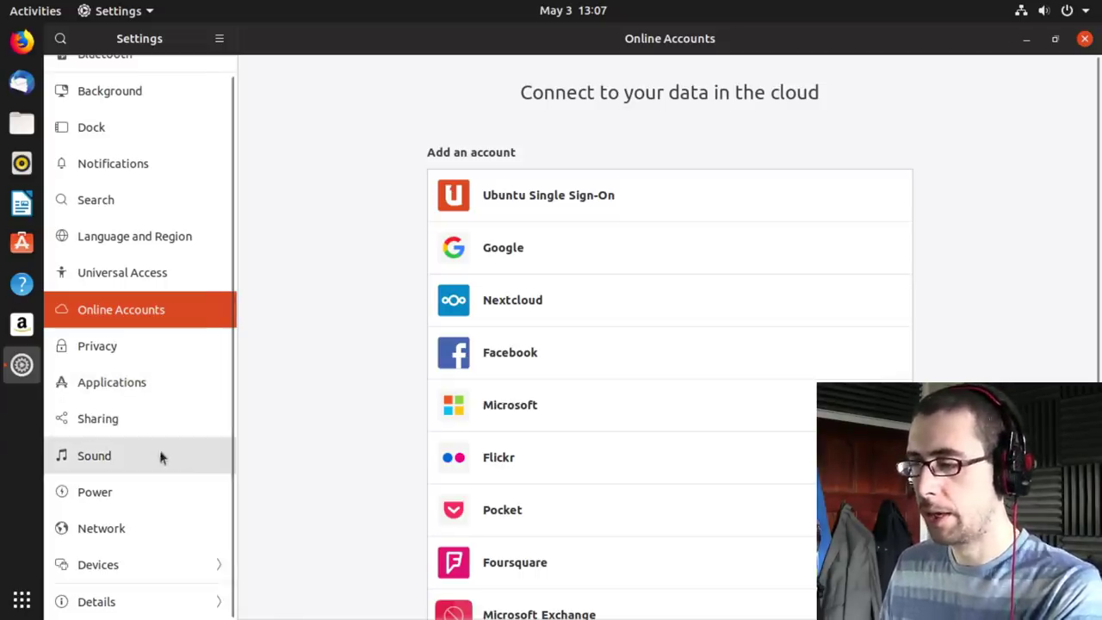
Step: Show the Sound page with volume and output devices, then check the top-bar system menu
click(188, 458)
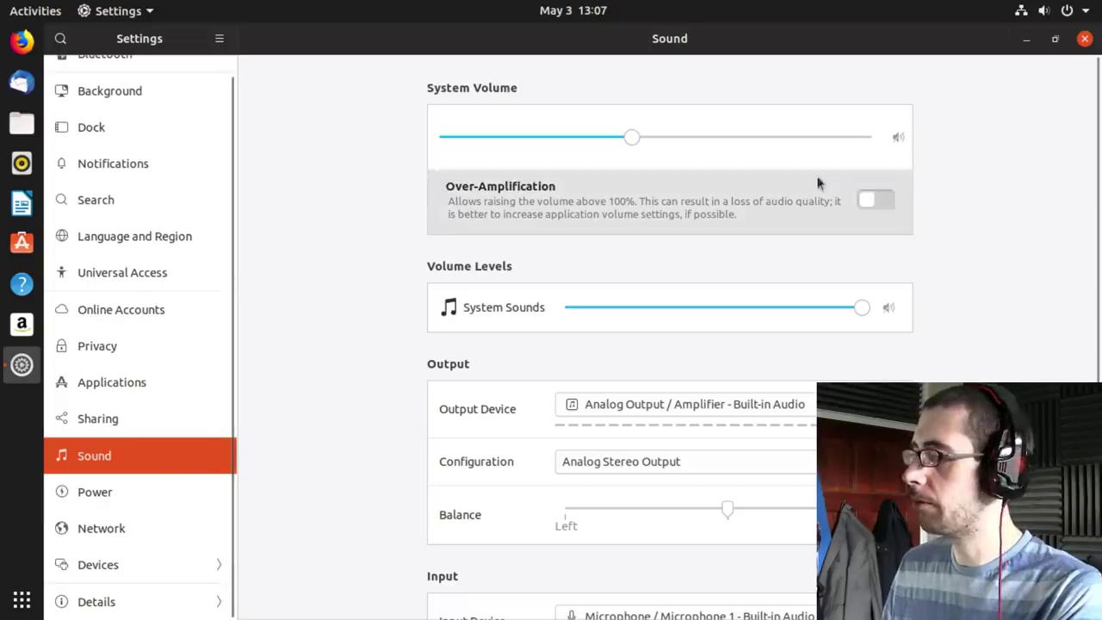
click(1022, 12)
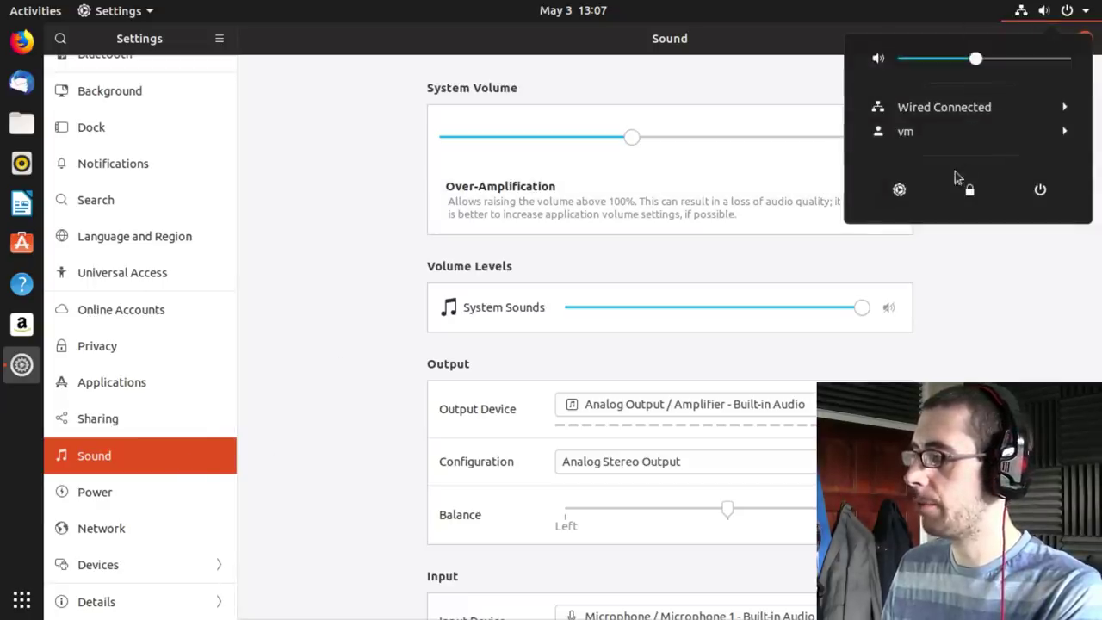
click(1023, 16)
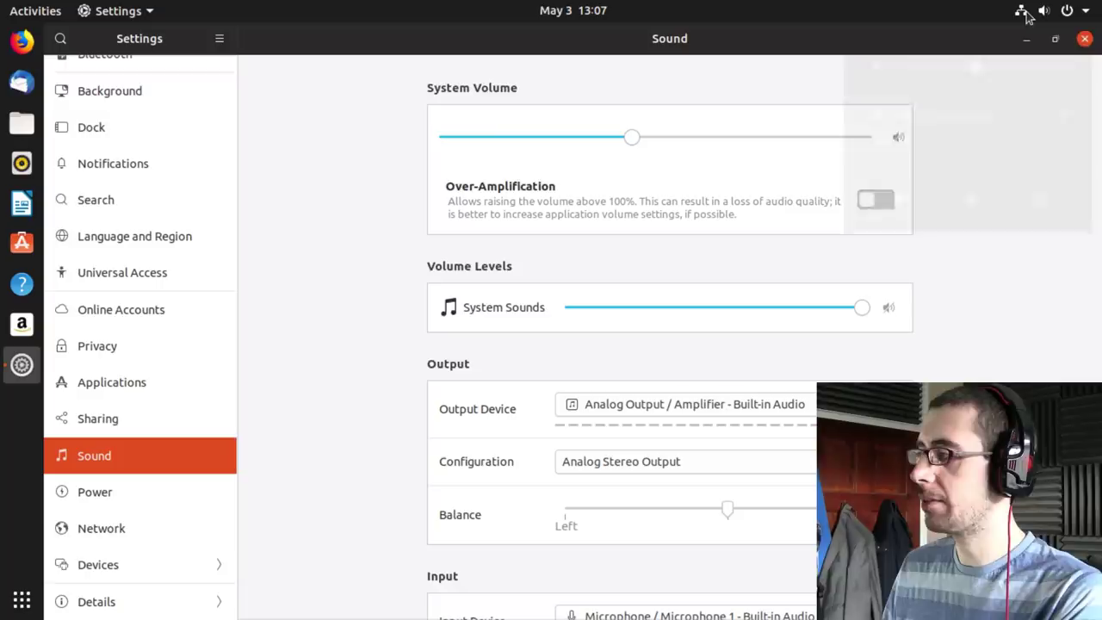
click(1024, 14)
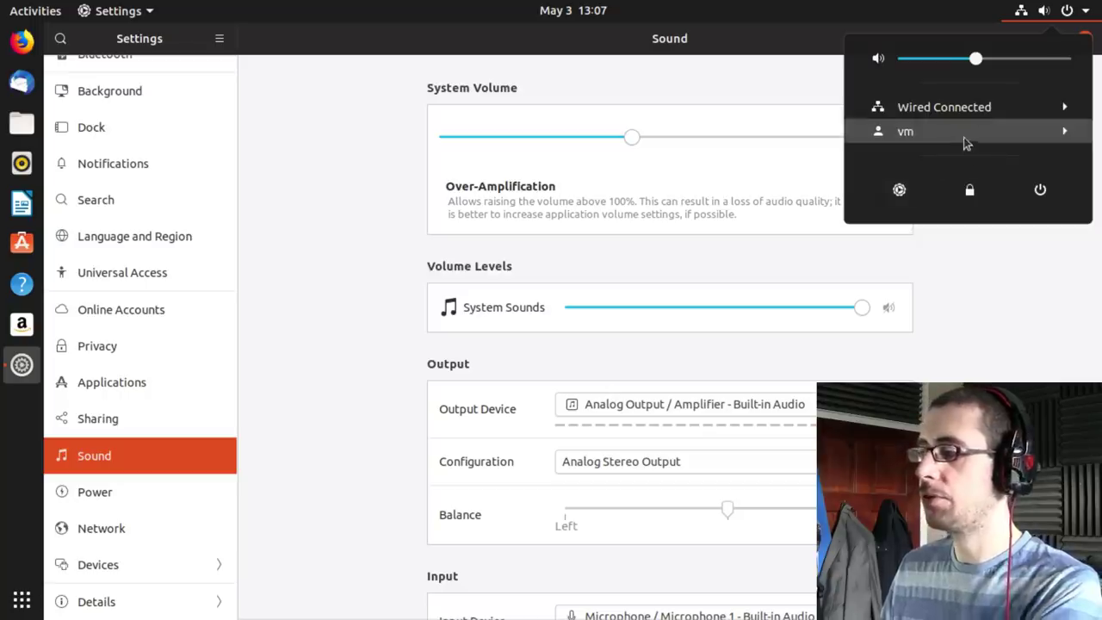
click(336, 344)
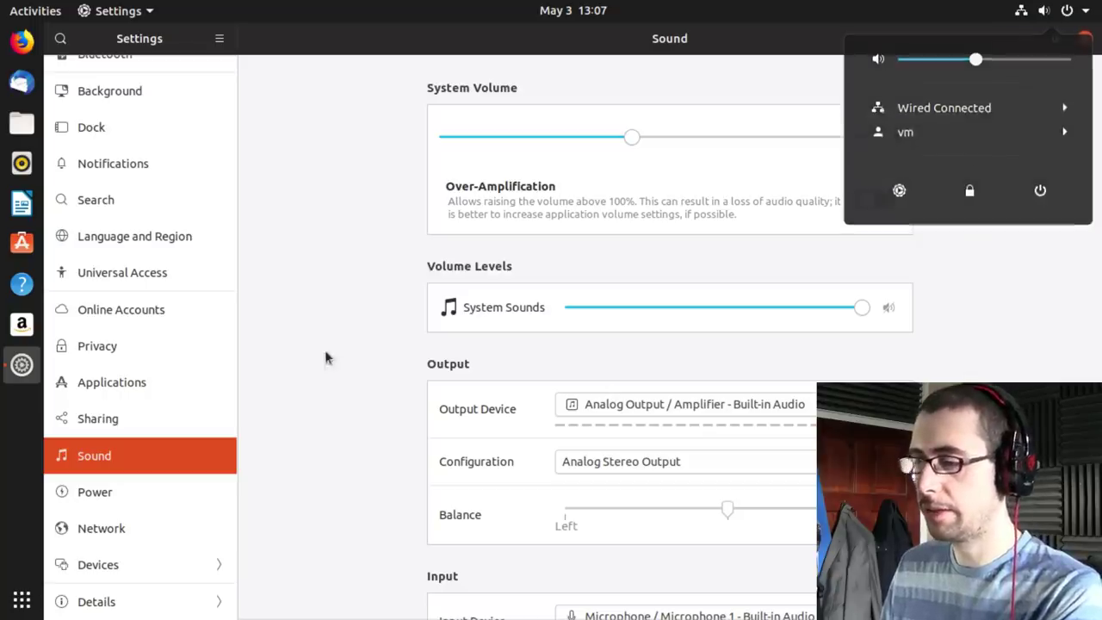
Step: Show the Network page with the wired connection and proxy, then check the system menu
click(131, 529)
click(1038, 10)
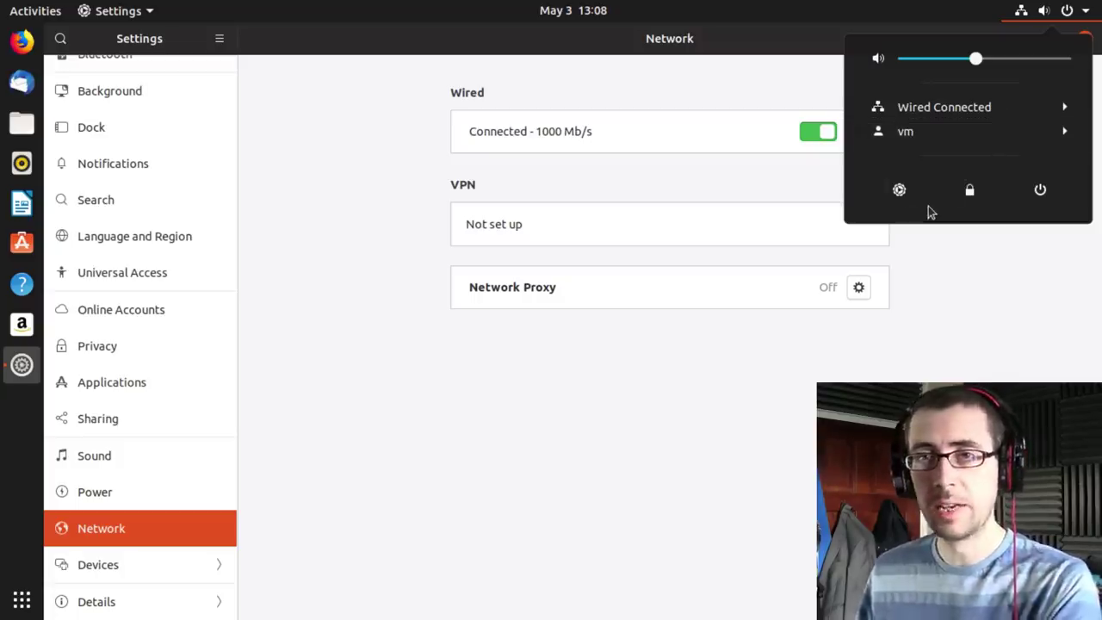
click(1043, 19)
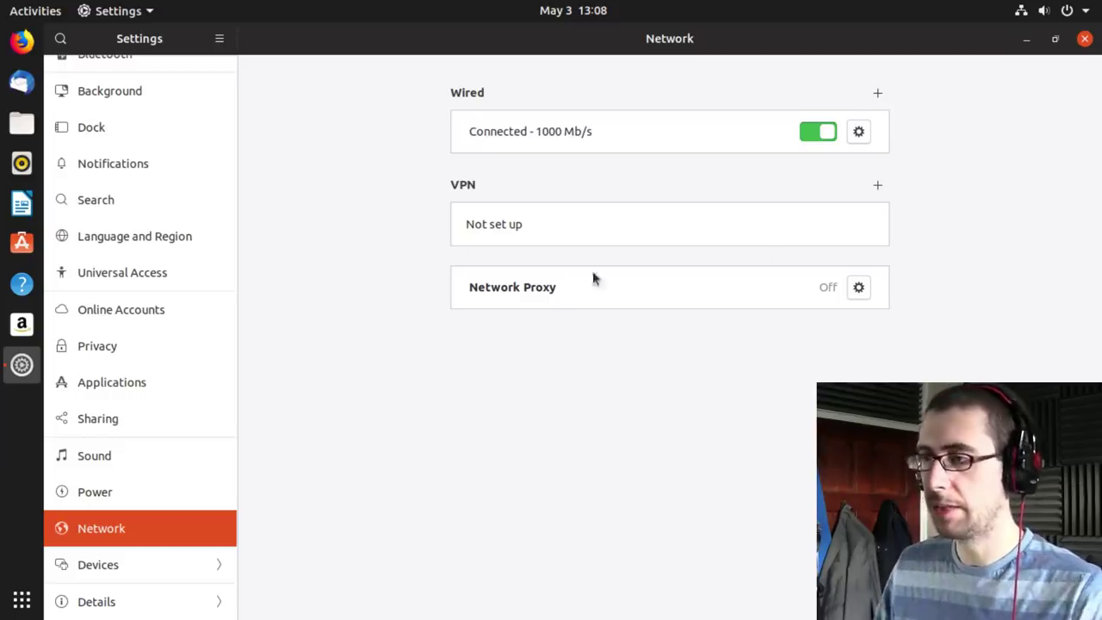
Step: Search the Activities overview for 'syncthing', correcting the misspelled letters
click(39, 19)
text(skyncthin)
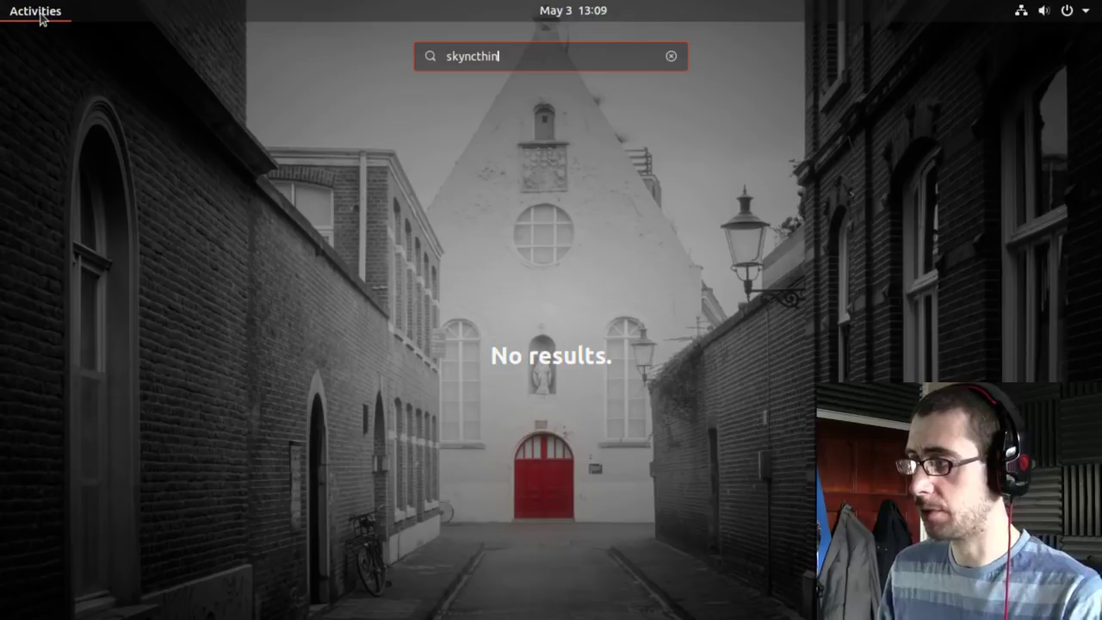
key(Left)
key(Left)
key(Left)
key(Left)
key(Left)
key(Left)
key(BackSpace)
key(End)
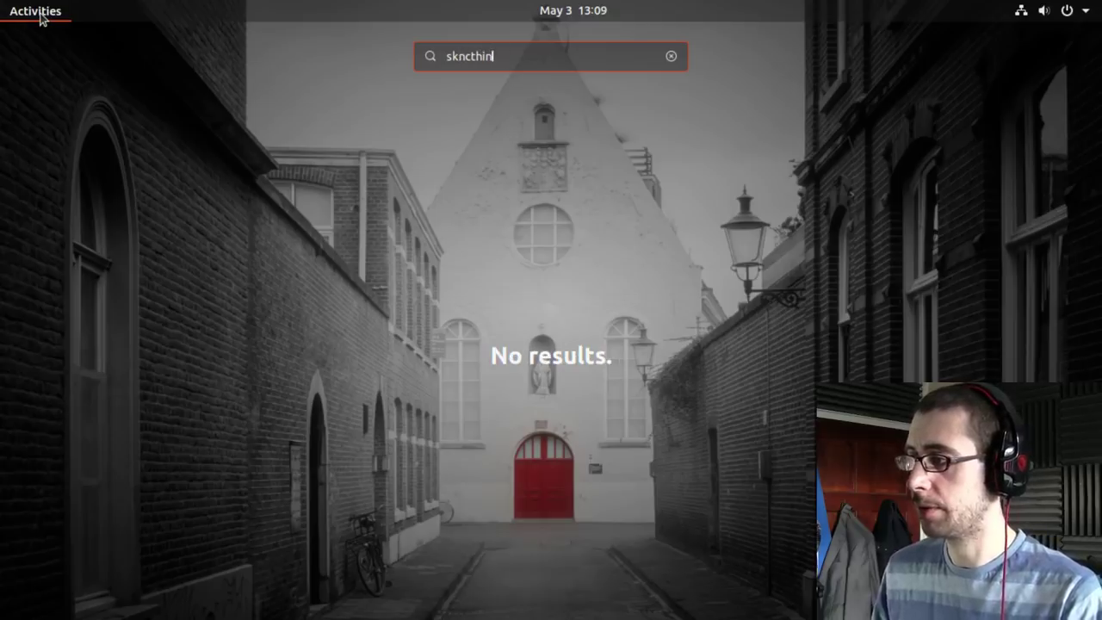
key(Left)
key(Left)
key(Left)
key(Left)
key(Left)
key(Left)
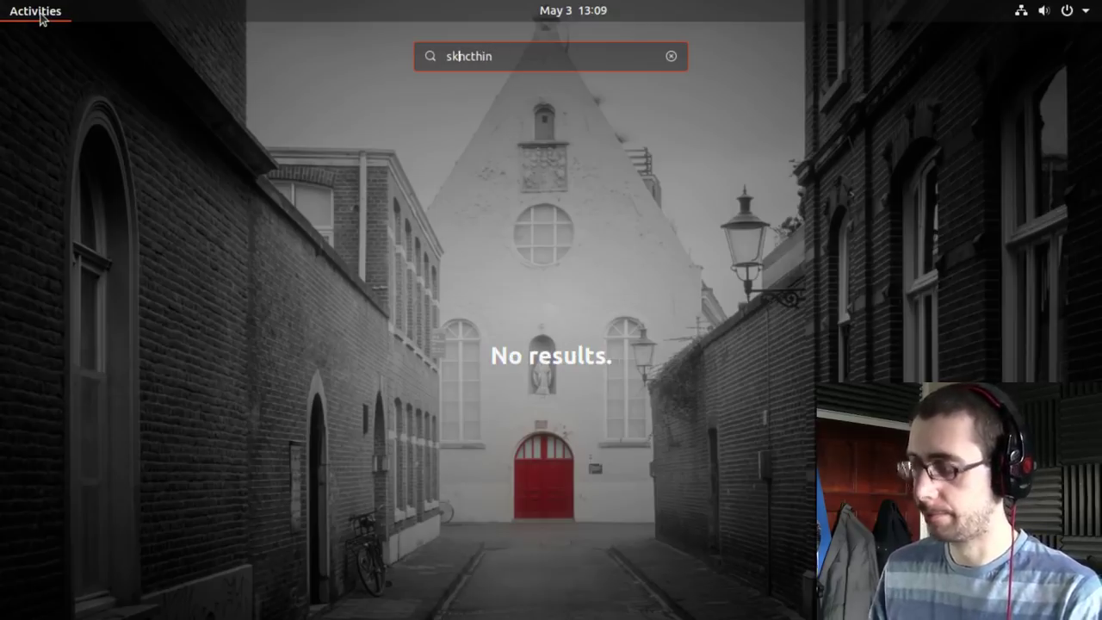
key(BackSpace)
text(y)
key(End)
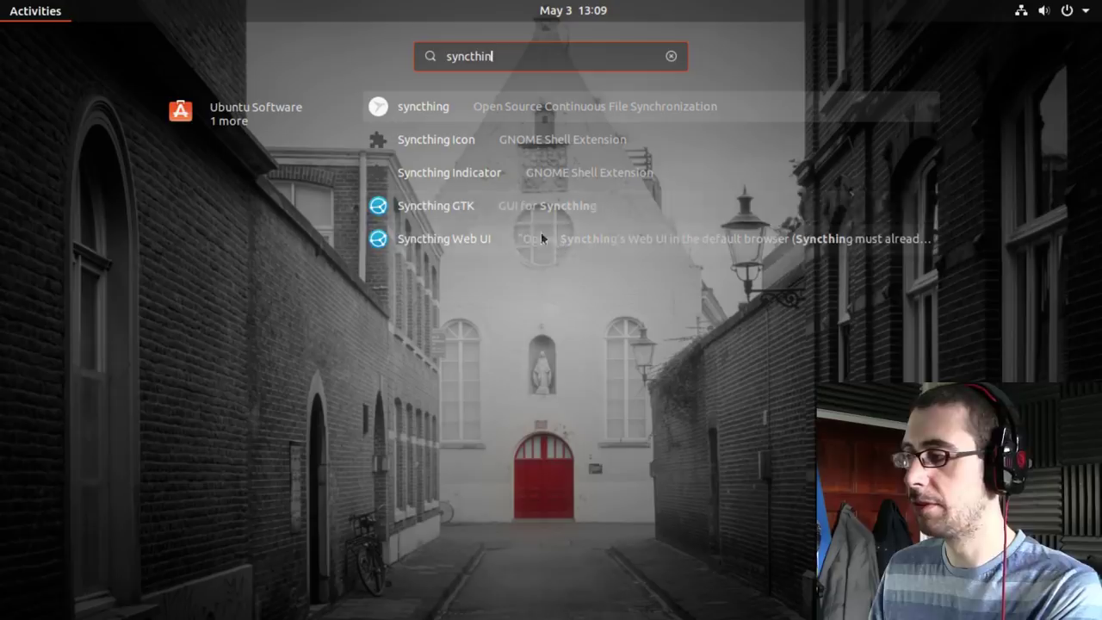
Step: Clear the search, return to the Settings window and close it
click(671, 56)
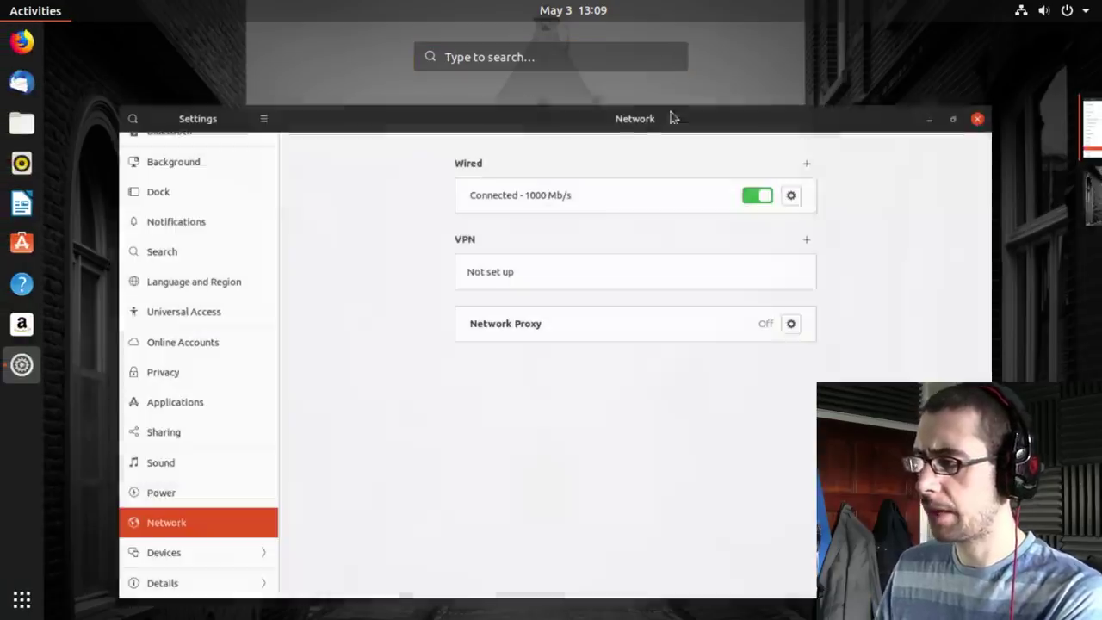
click(883, 254)
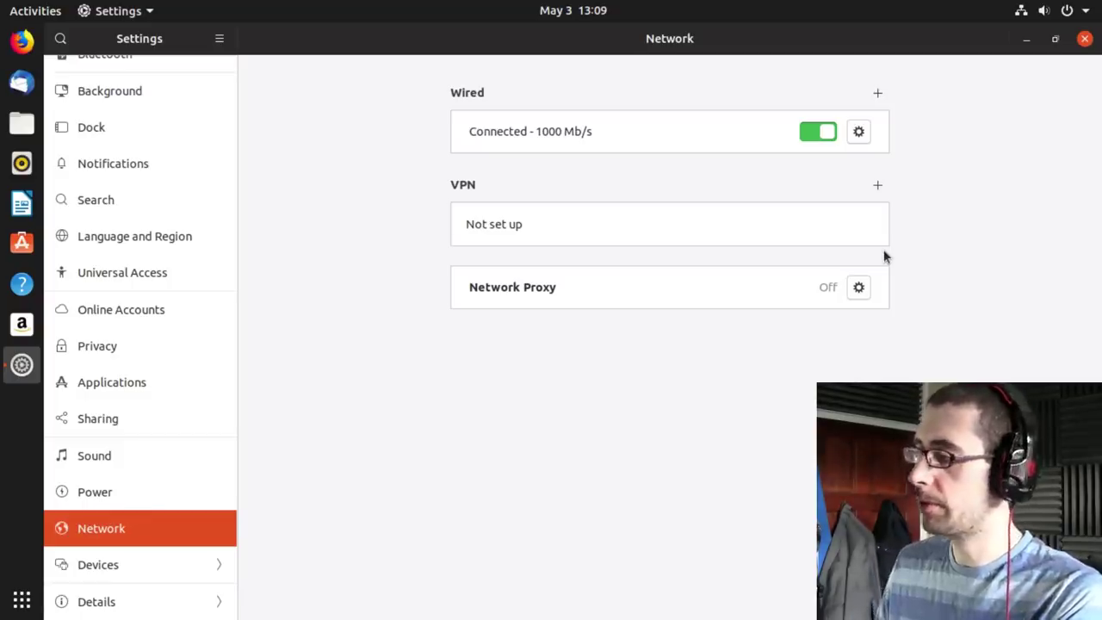
click(1084, 38)
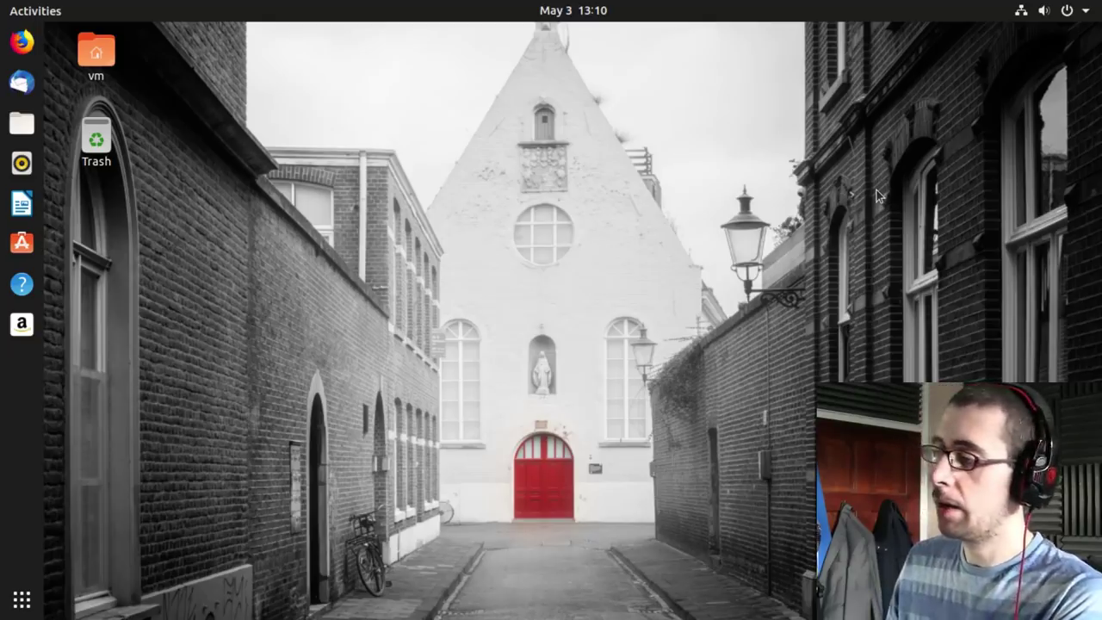
Step: Apply the sea-wall photo as the desktop wallpaper via Change Background, then close Settings
right_click(493, 172)
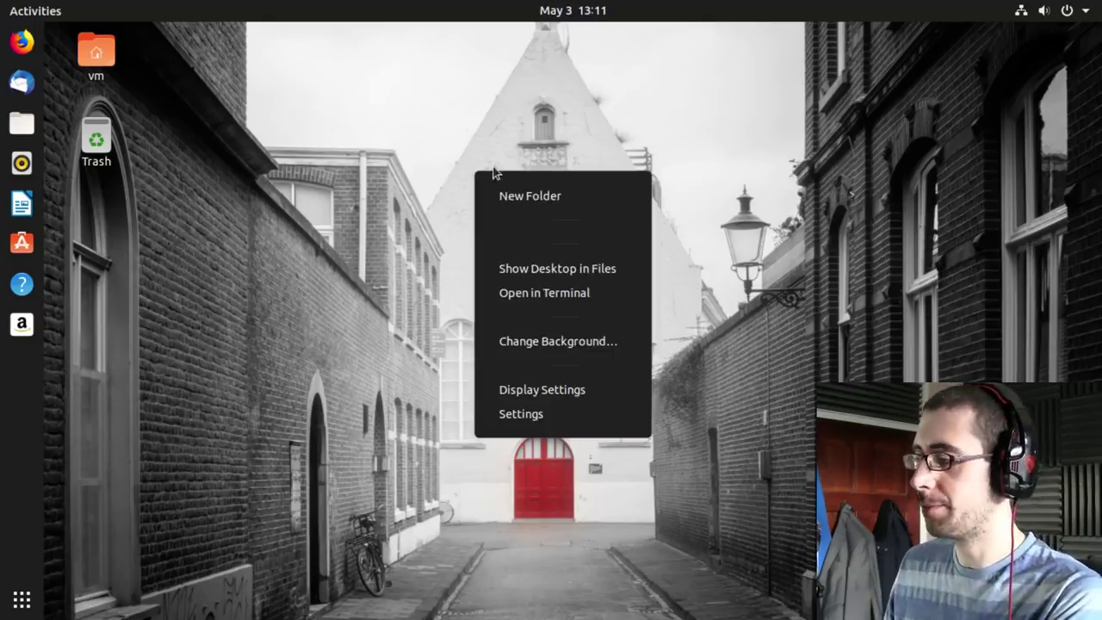
click(536, 344)
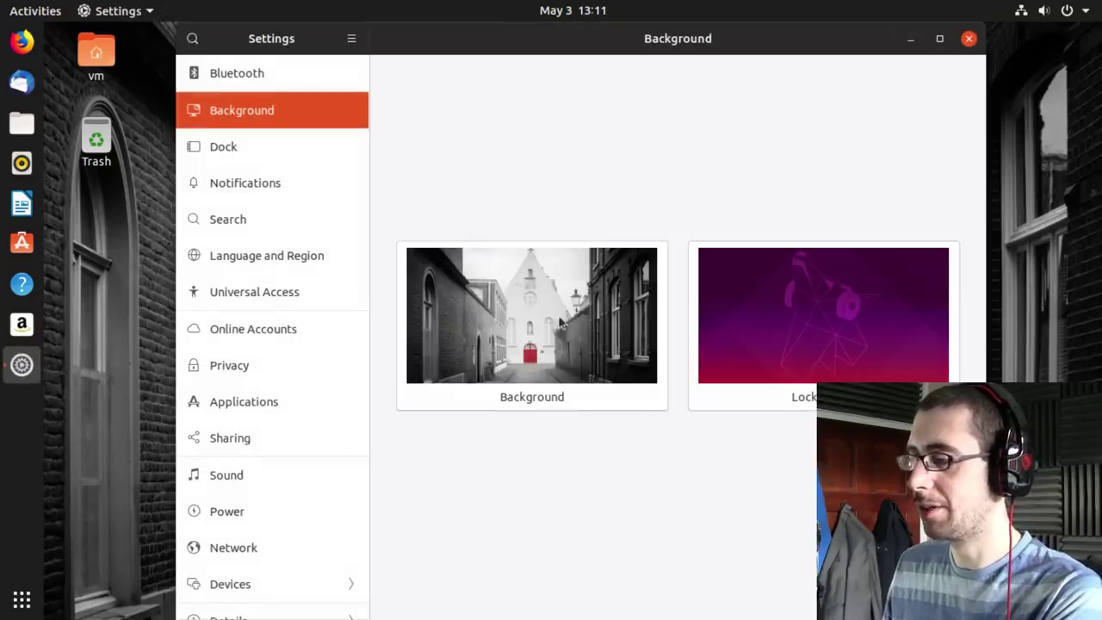
click(560, 321)
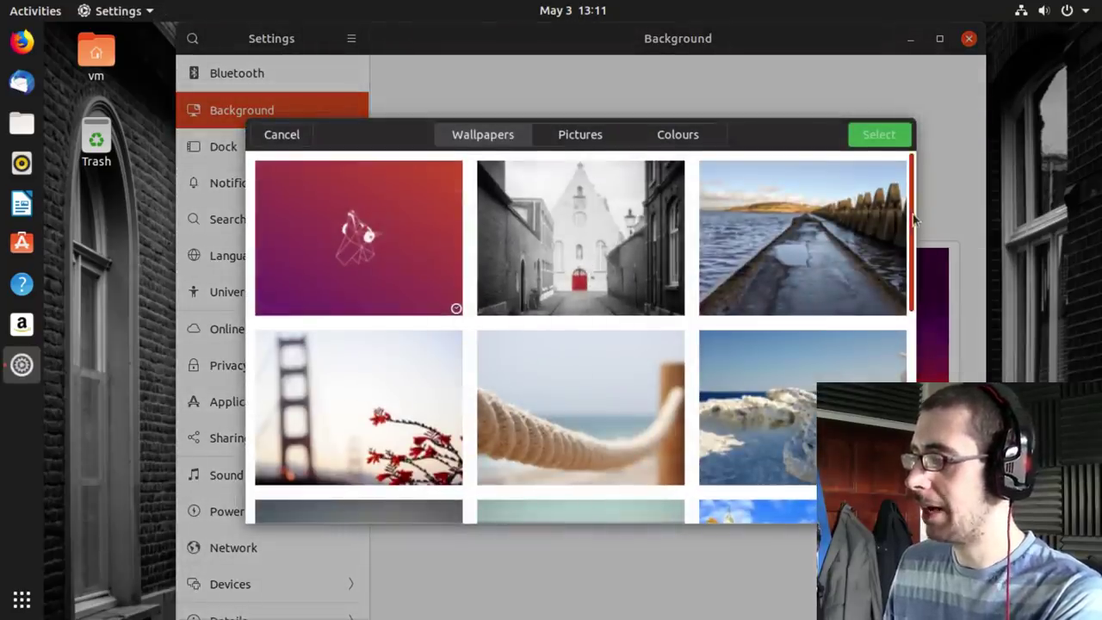
scroll(914, 219, down, 1)
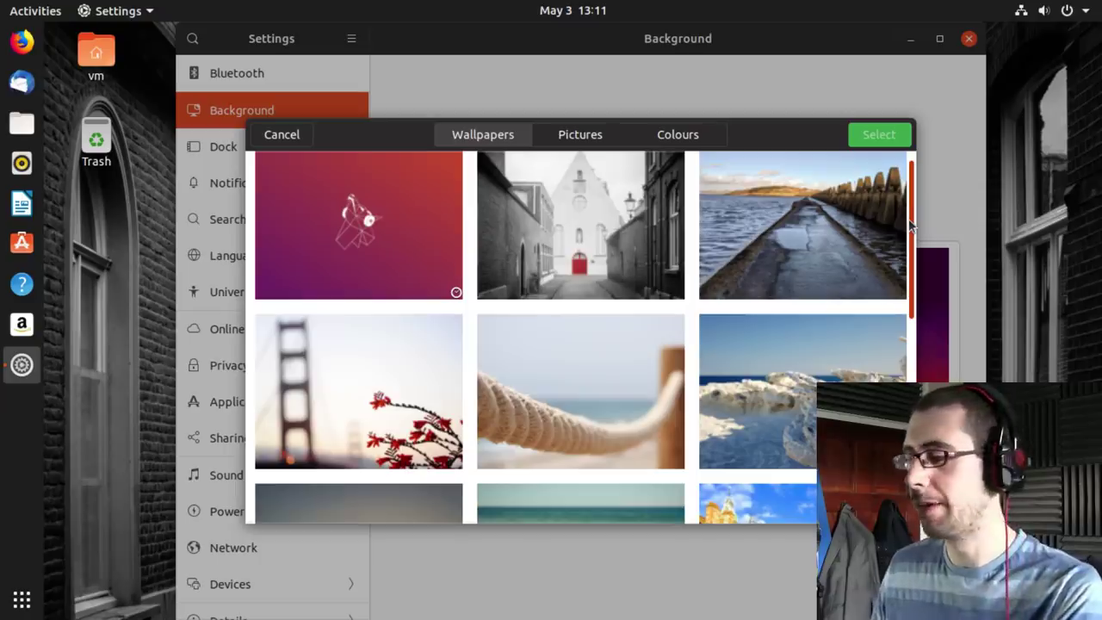
drag(911, 226, 895, 177)
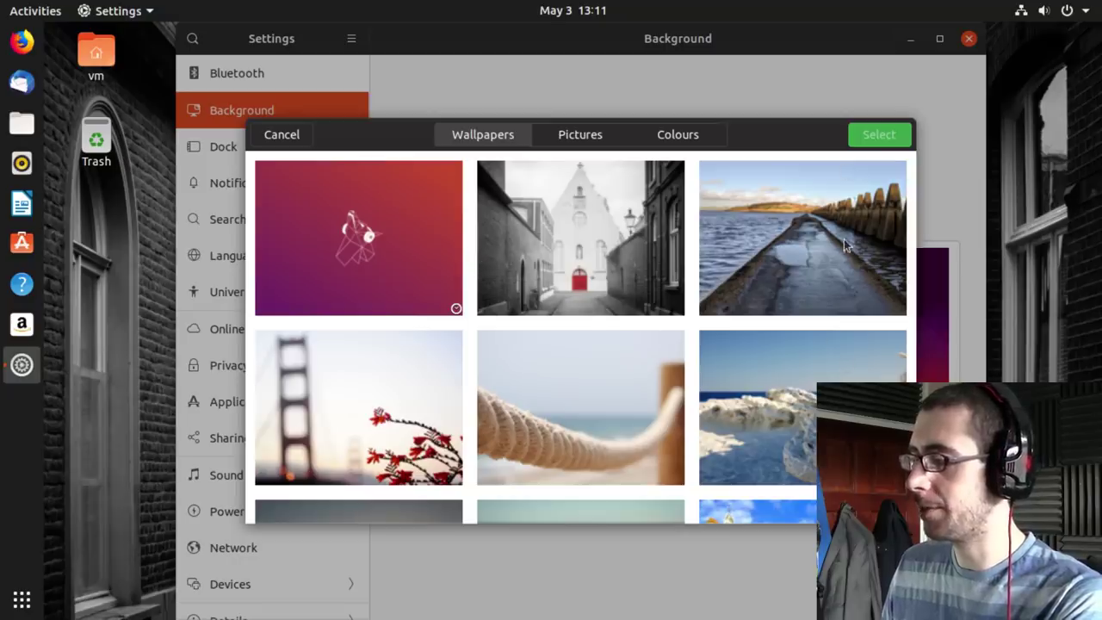
click(845, 245)
click(878, 135)
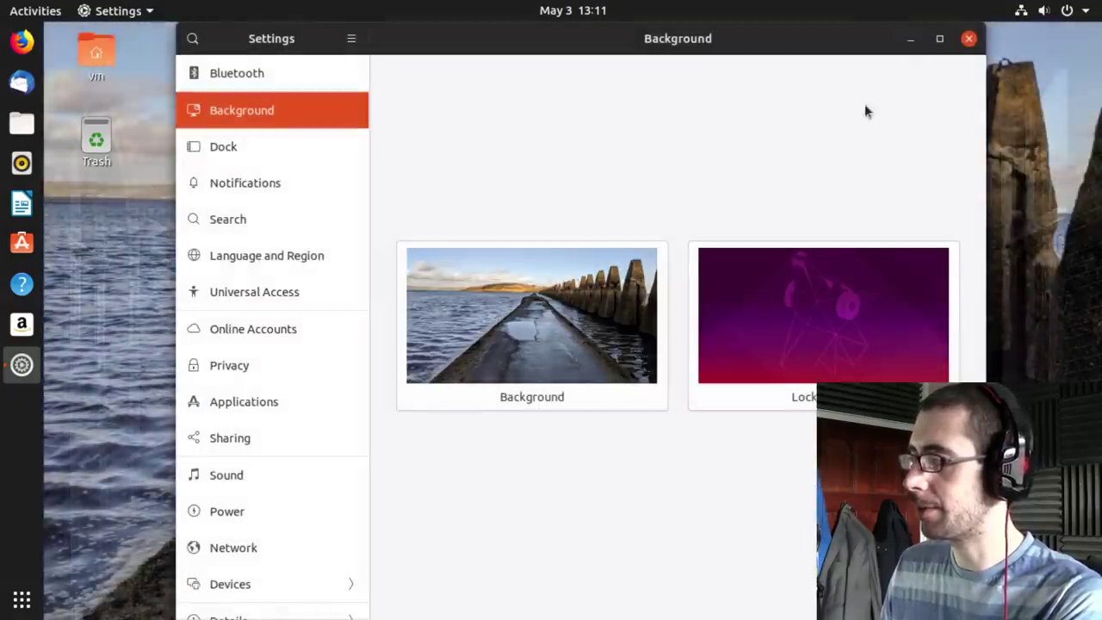
click(968, 38)
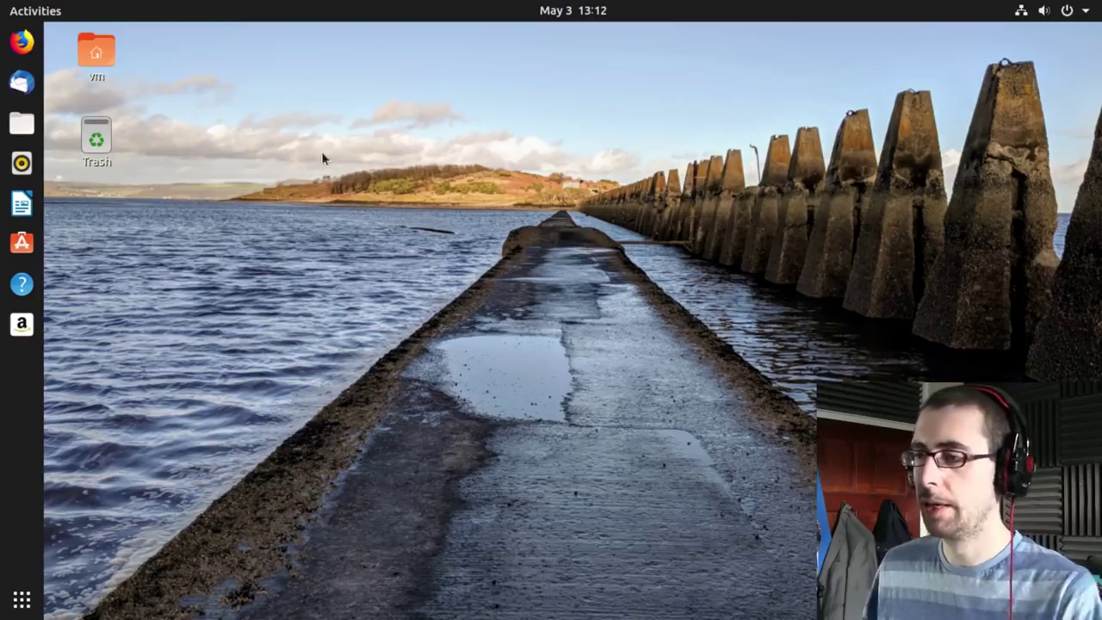
click(43, 17)
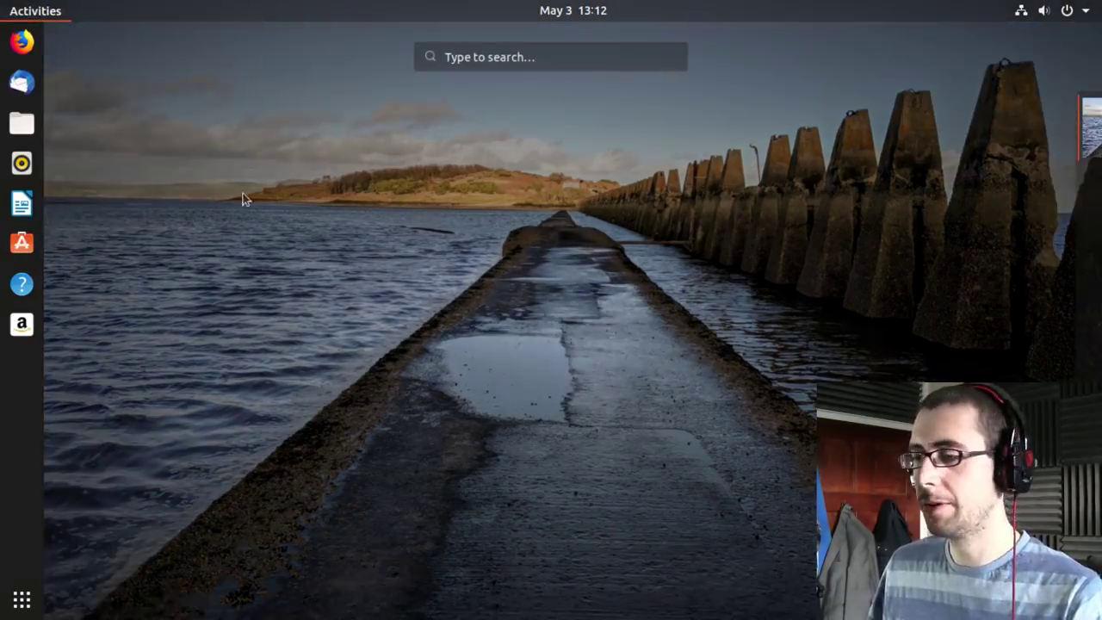
click(21, 599)
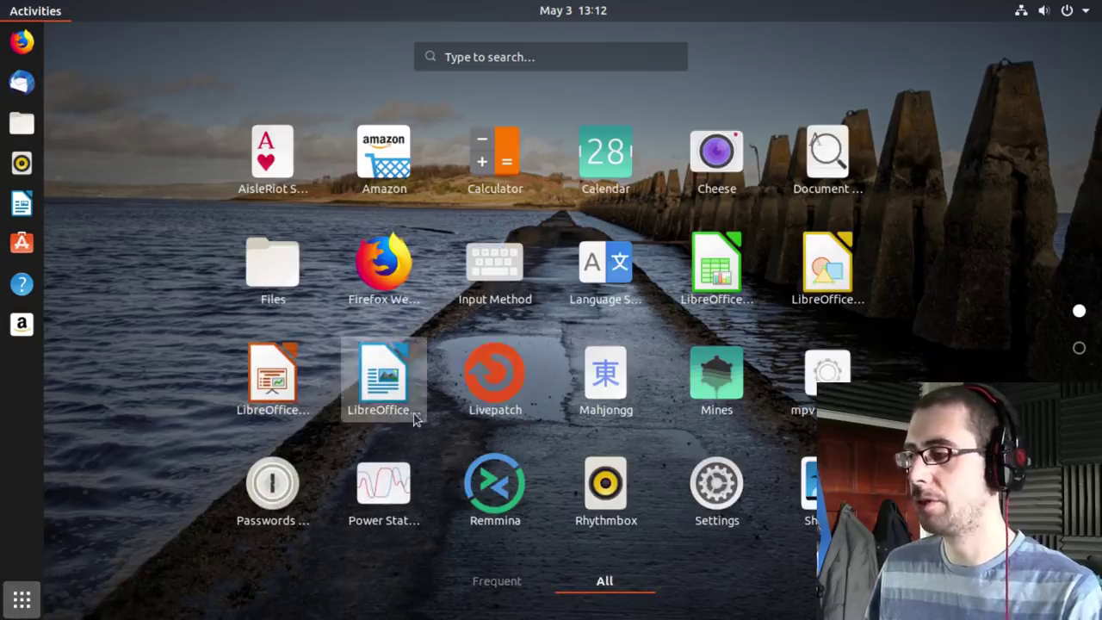
click(1078, 348)
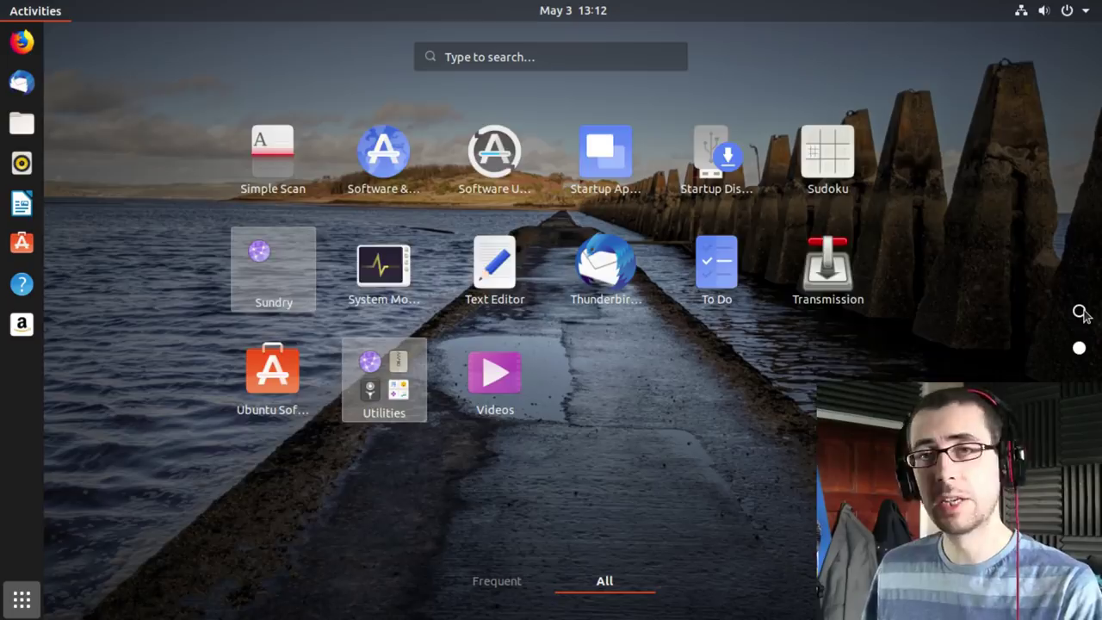
click(1080, 312)
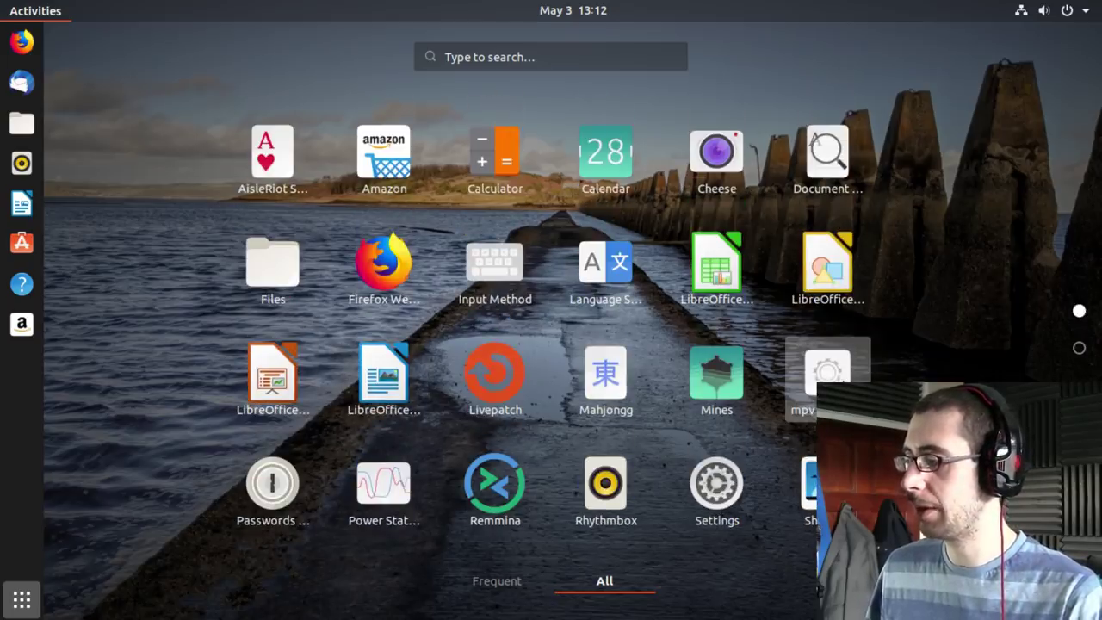
click(1079, 348)
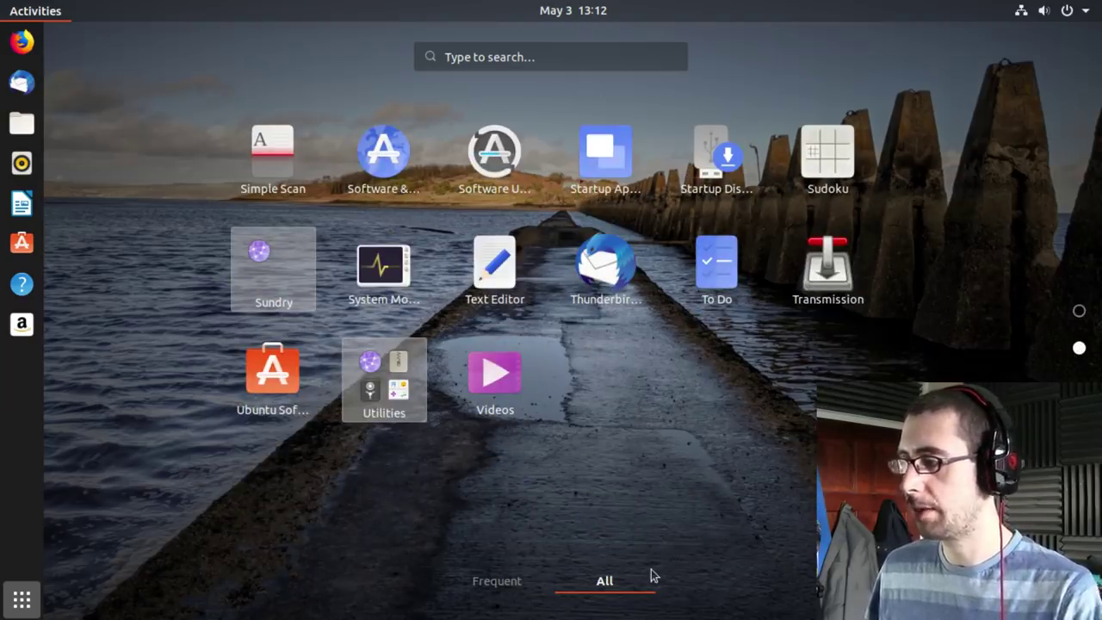
click(554, 535)
click(588, 403)
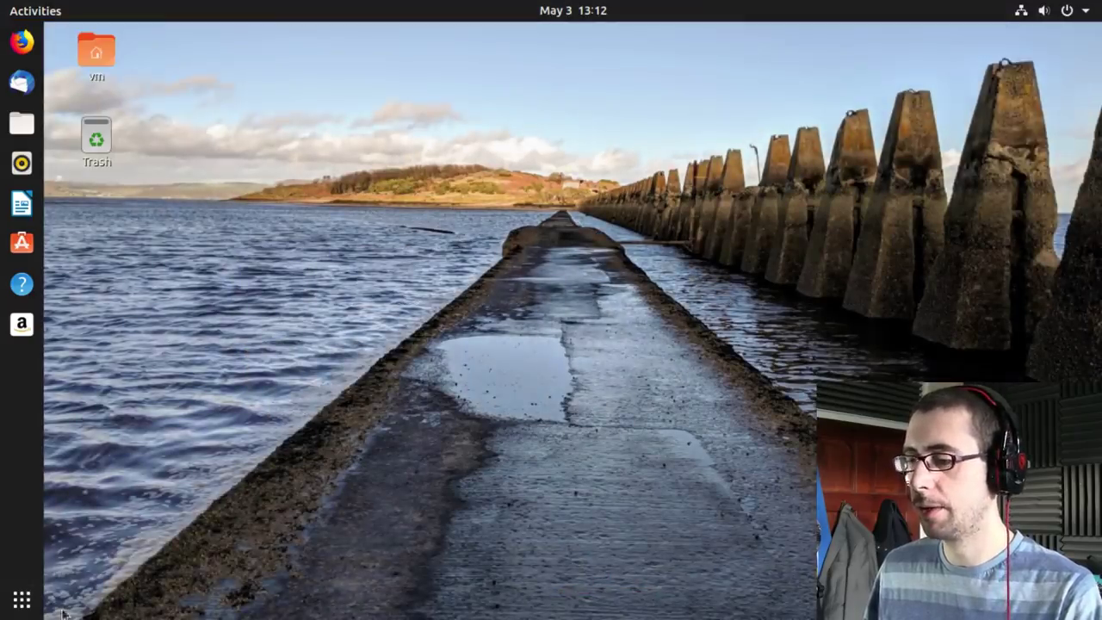
click(21, 599)
click(489, 577)
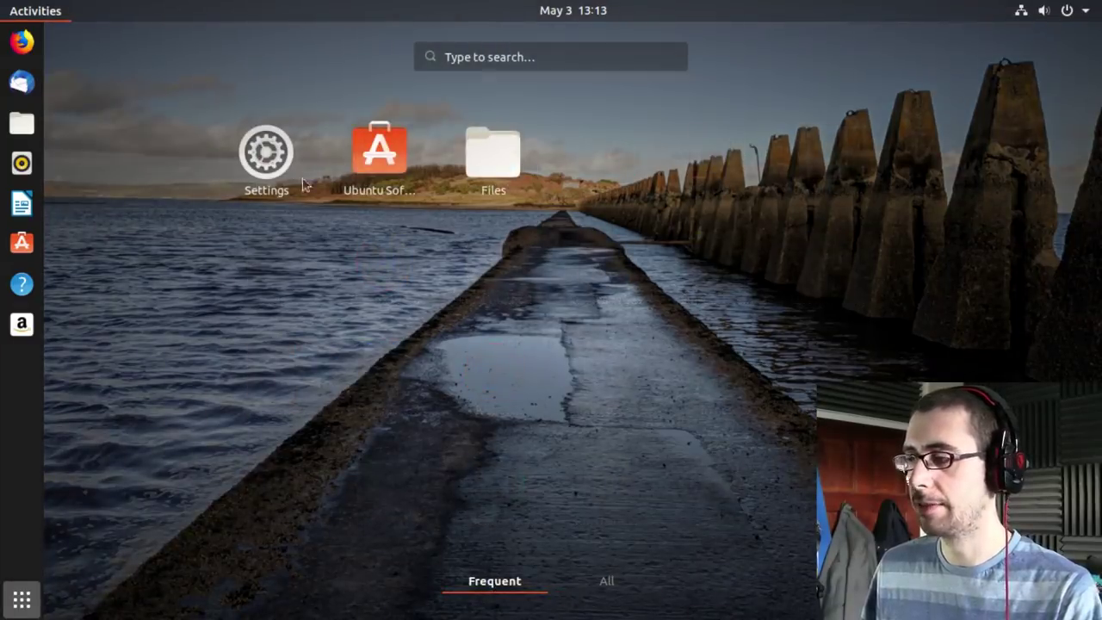
click(22, 599)
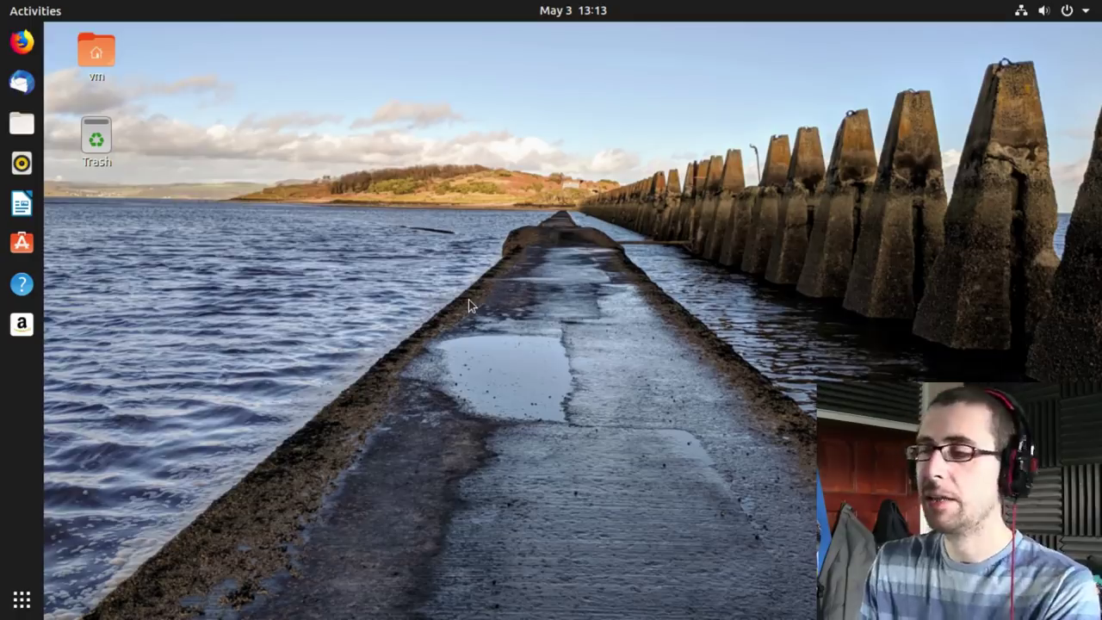
Step: Open Files on the Home folder, move its window, and inspect the dock's Files menu
click(21, 124)
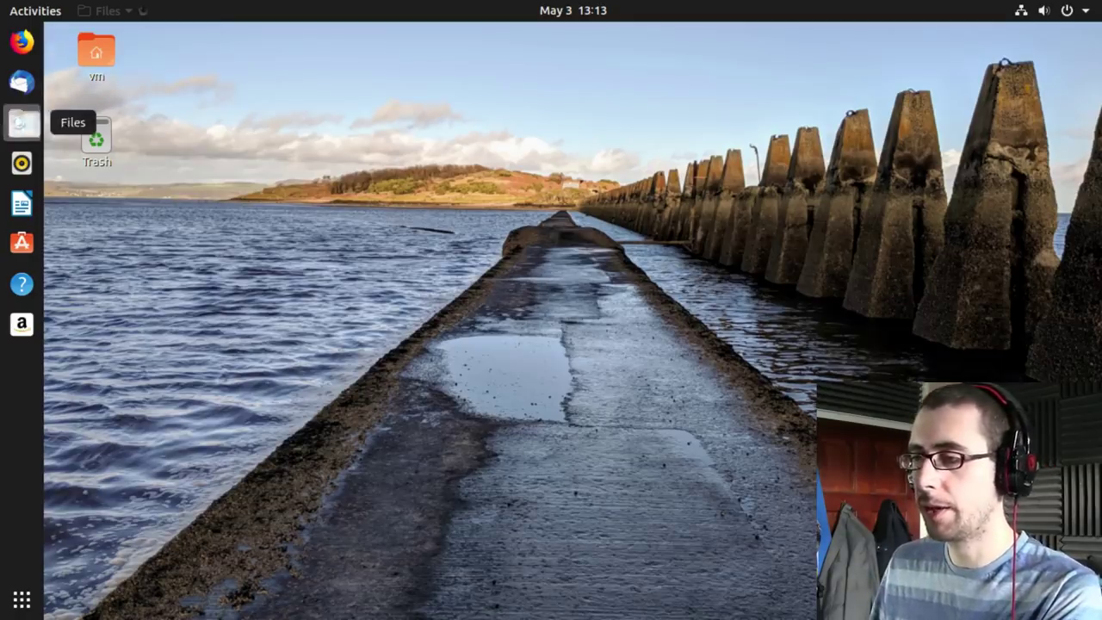
drag(474, 74, 418, 81)
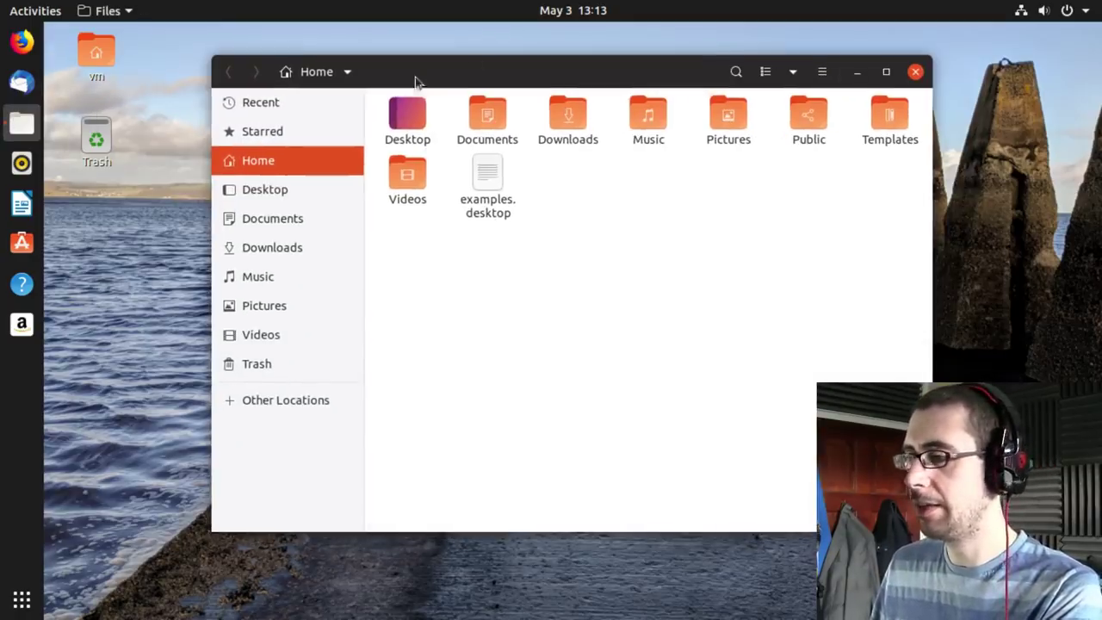
right_click(23, 129)
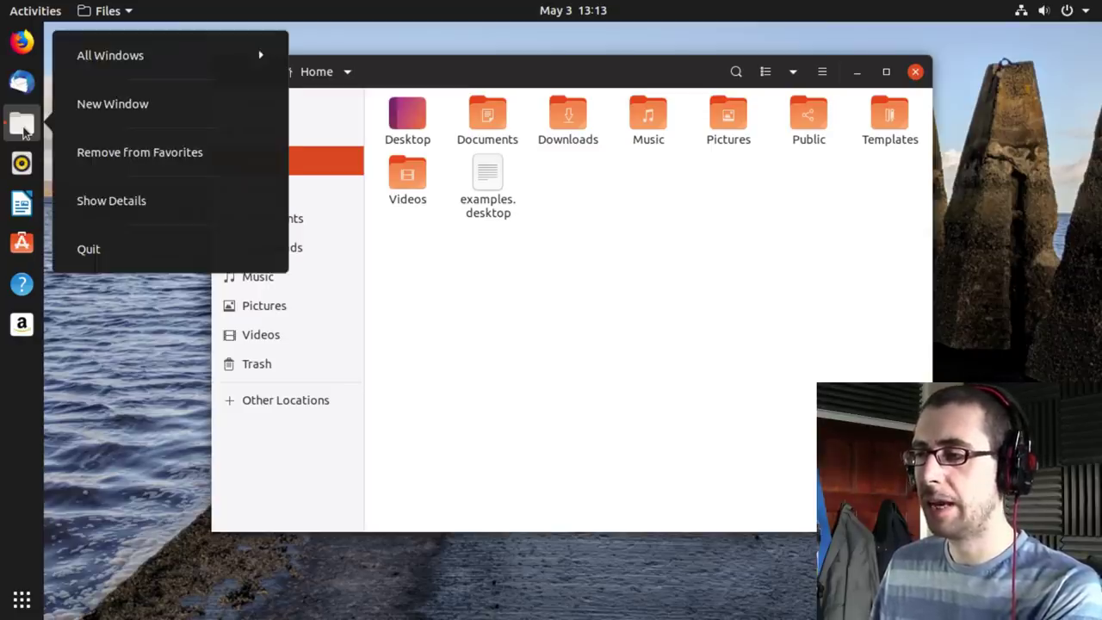
click(179, 56)
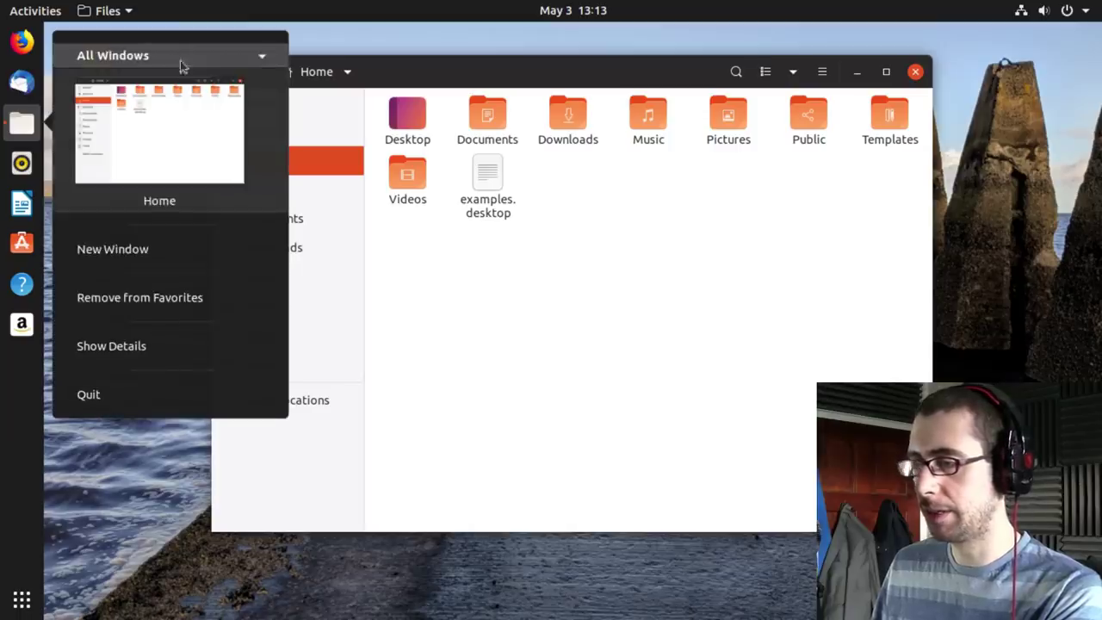
click(26, 126)
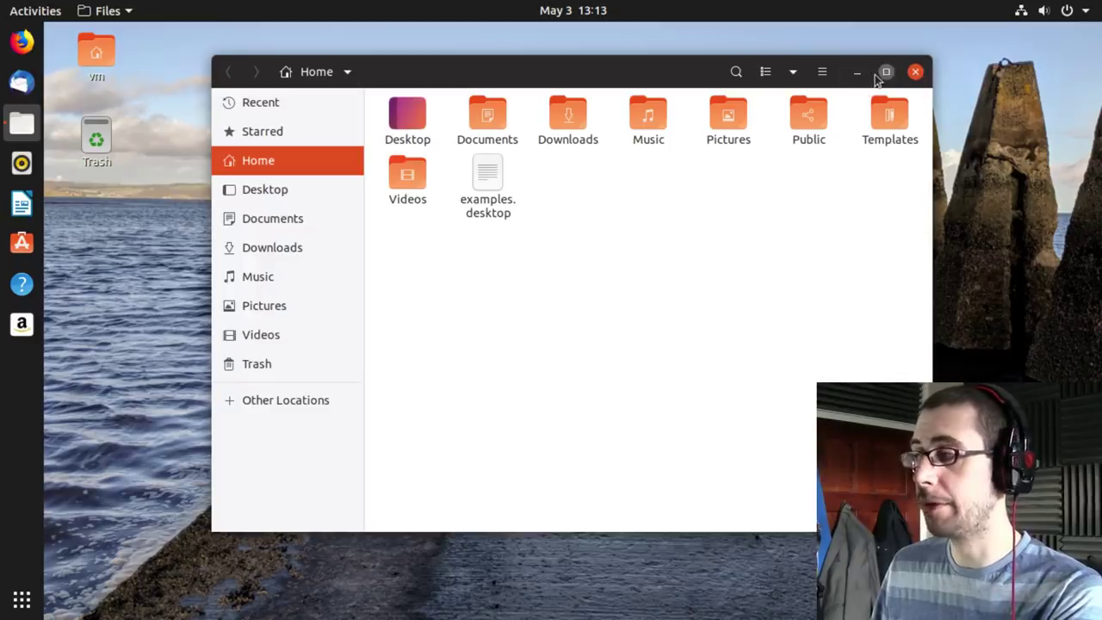
Step: Minimize the Files window from its title-bar menu and restore it from the dock
right_click(519, 68)
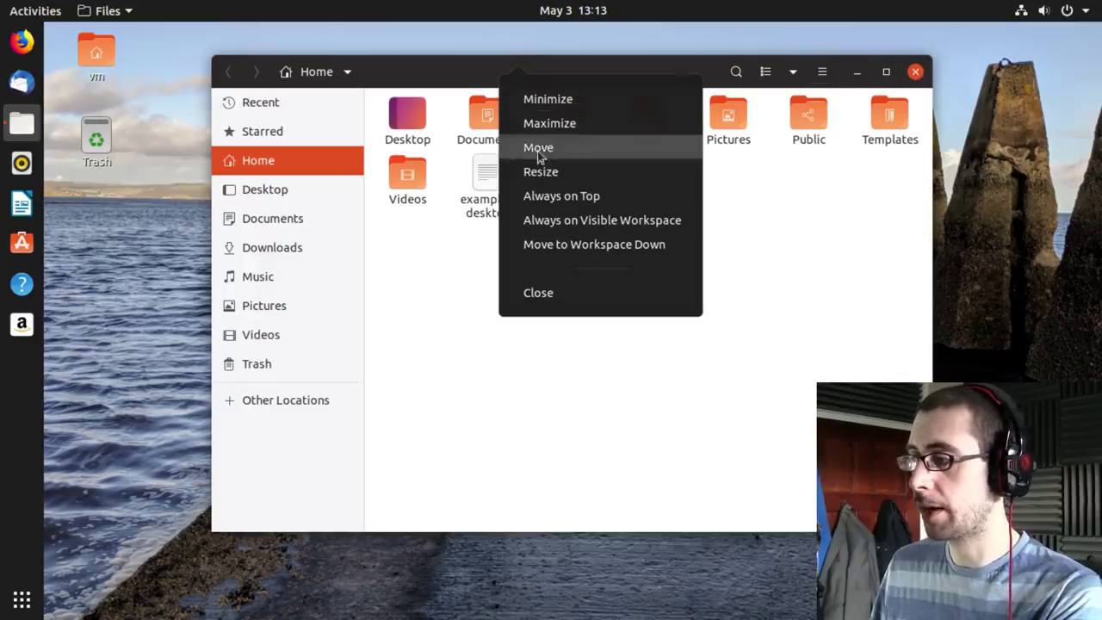
click(547, 99)
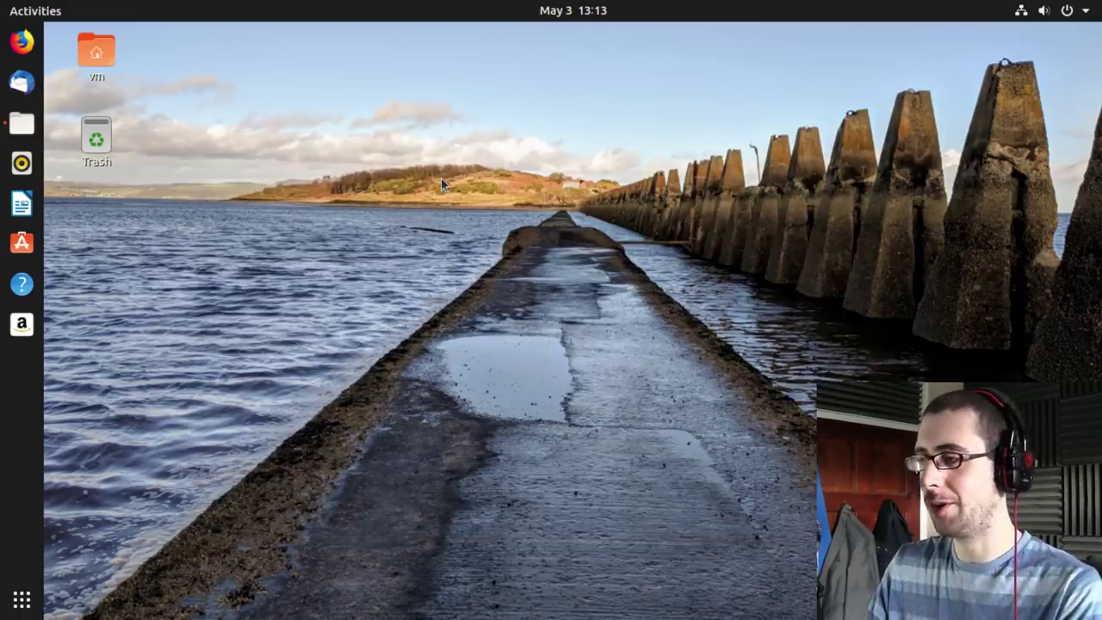
click(22, 123)
drag(579, 68, 557, 72)
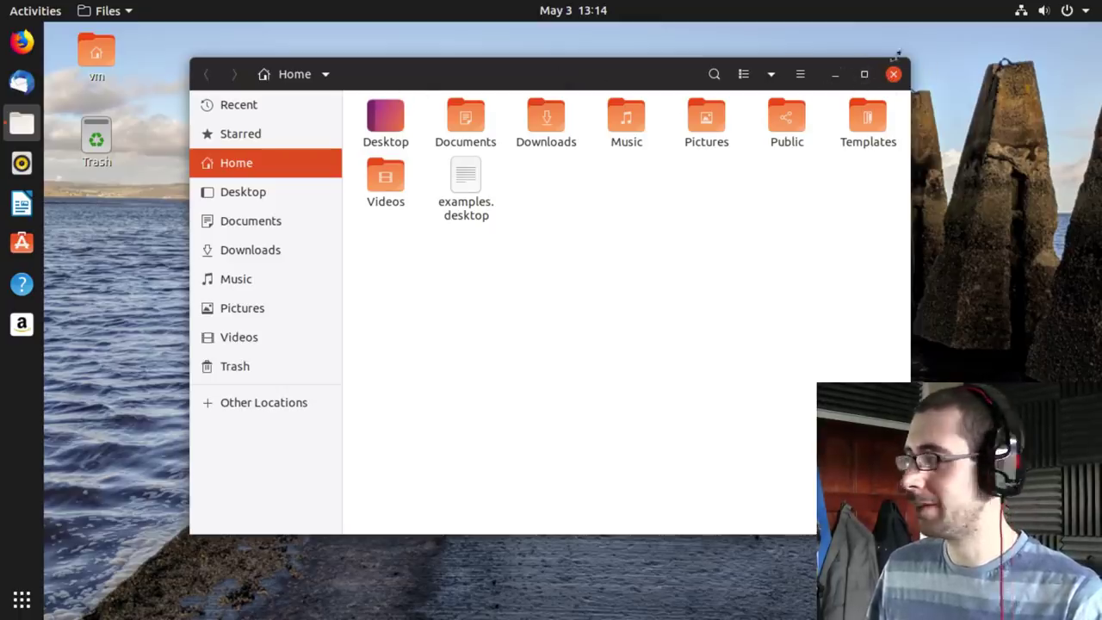
click(1044, 13)
Step: Open Settings, glance at Devices, close Settings, and minimize the Files window
click(899, 189)
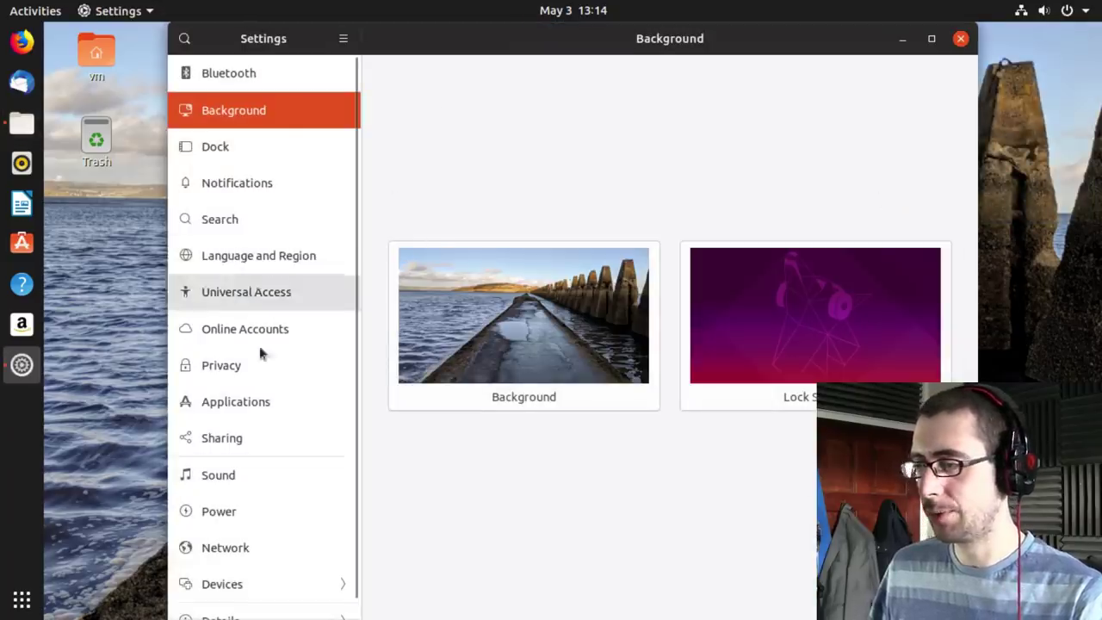
scroll(357, 361, down, 1)
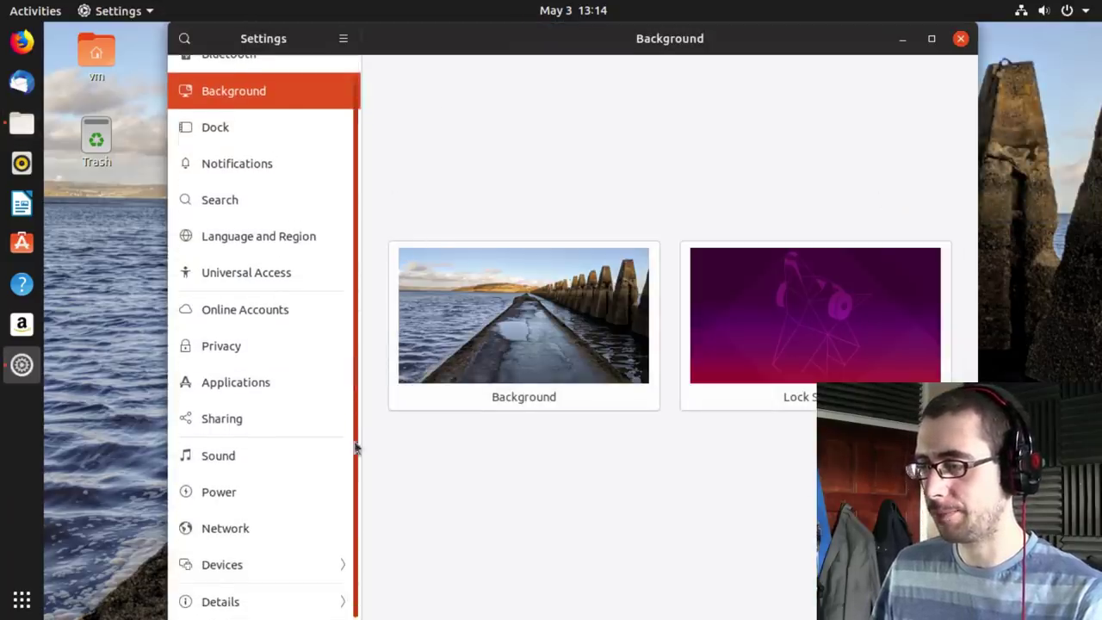
click(244, 578)
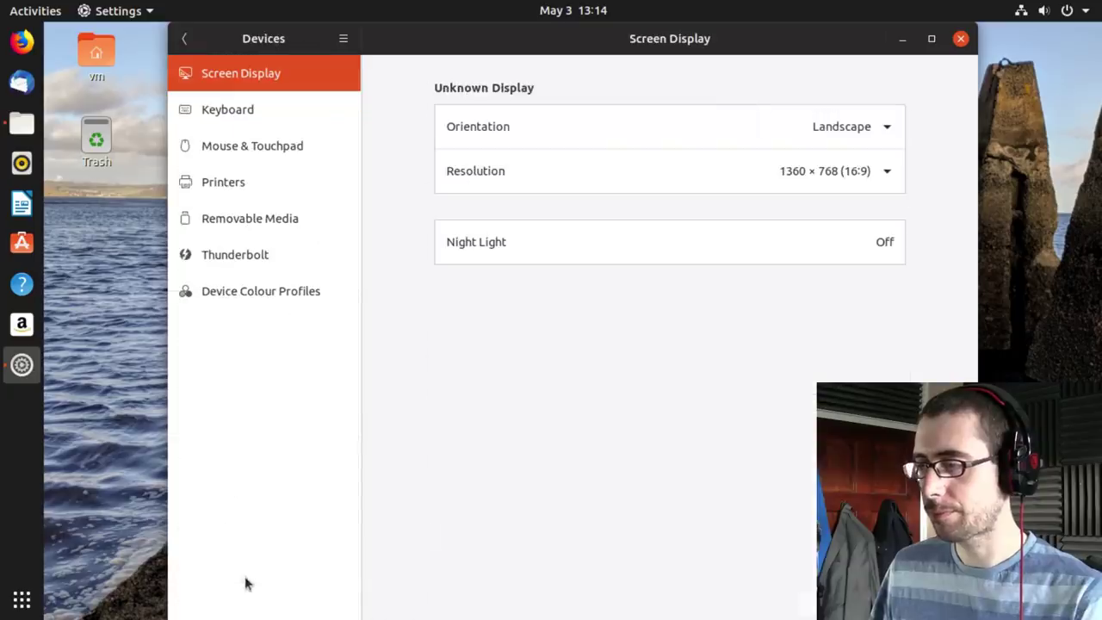
click(184, 39)
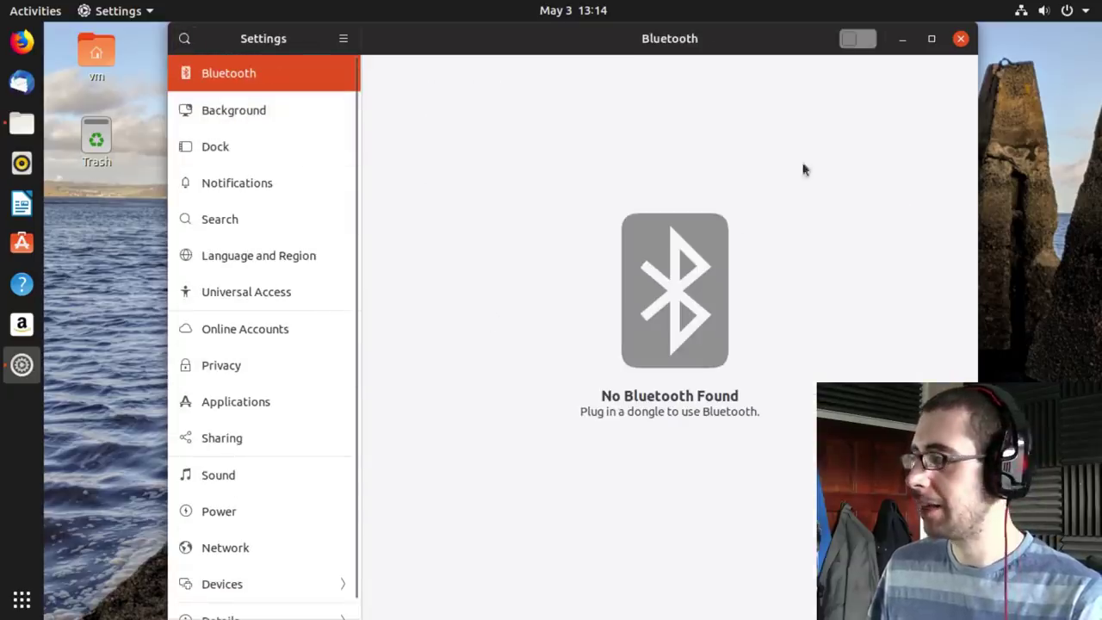
click(961, 38)
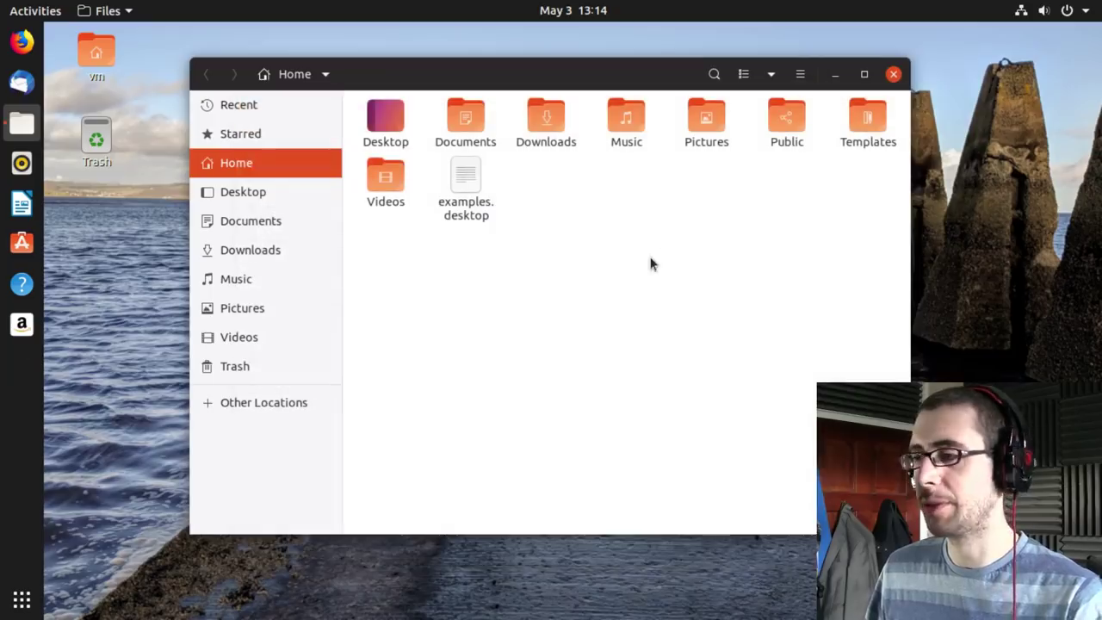
click(834, 75)
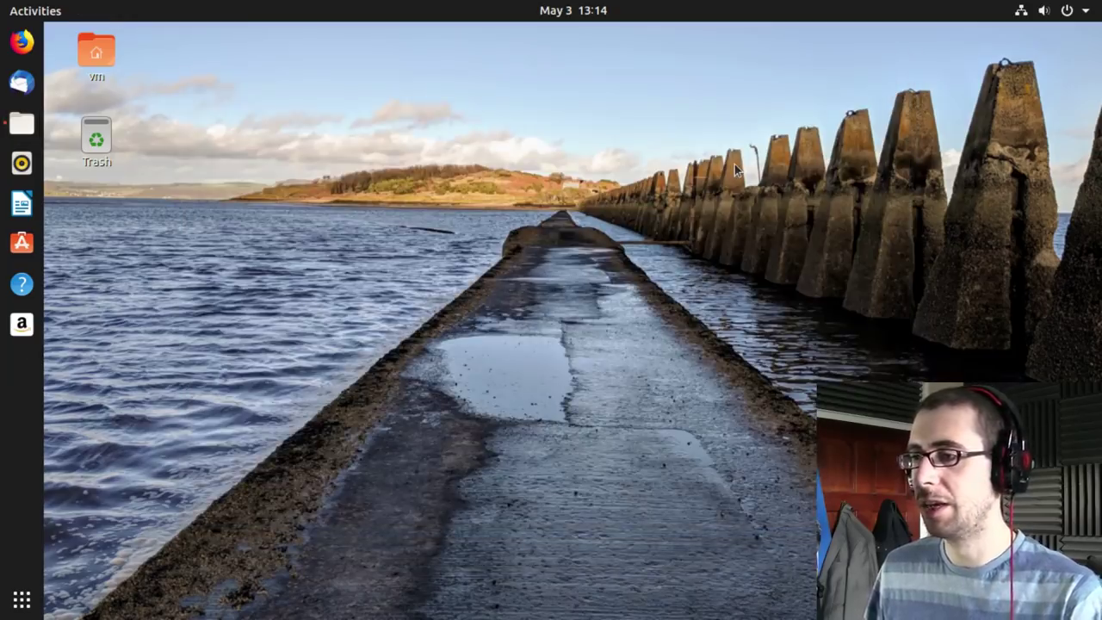